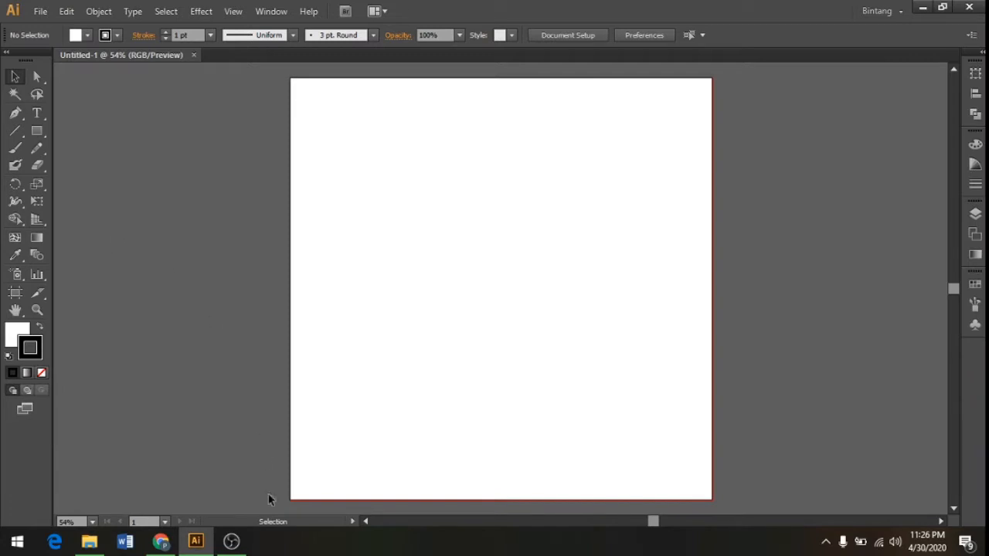
# Place the burger photo from the Videos library into the document
pyautogui.click(39, 12)
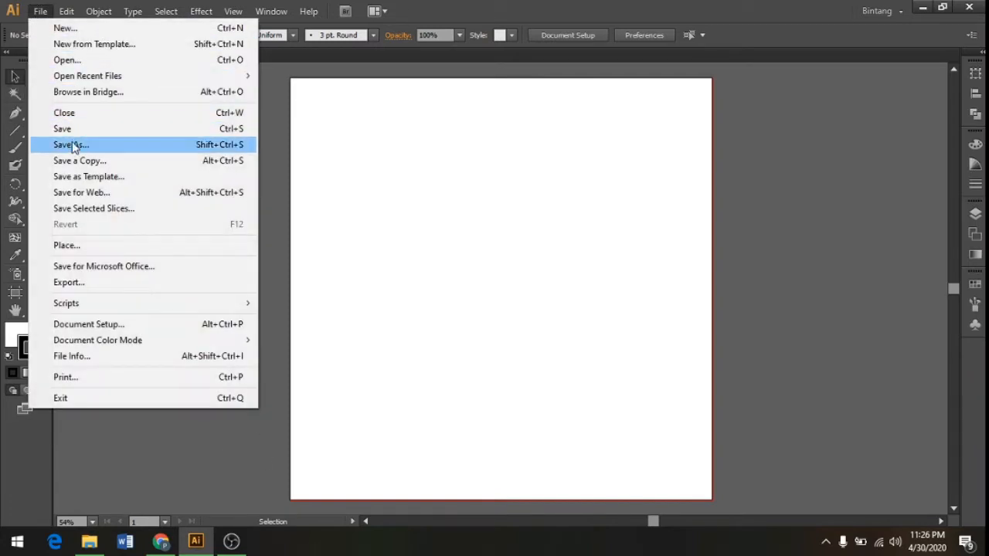
pyautogui.click(78, 245)
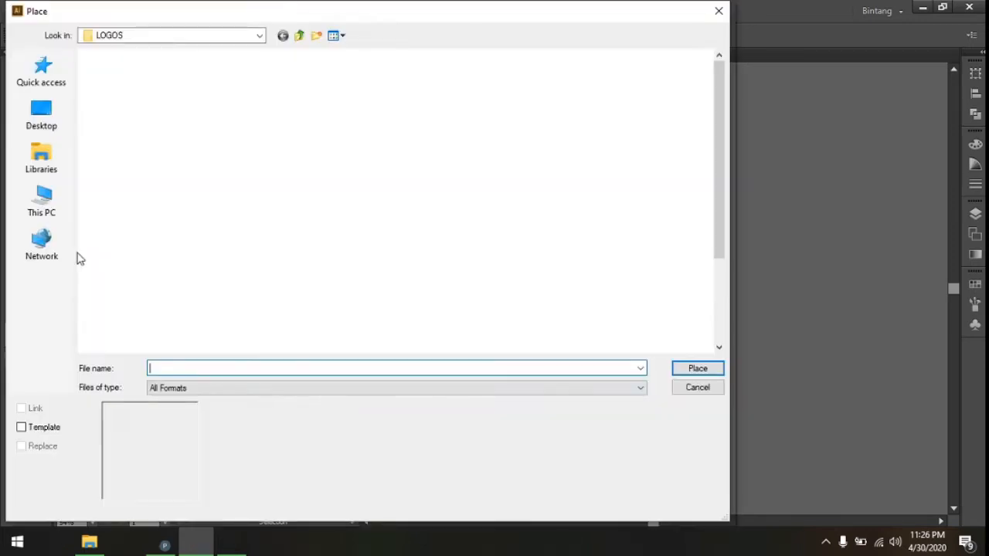
pyautogui.click(40, 201)
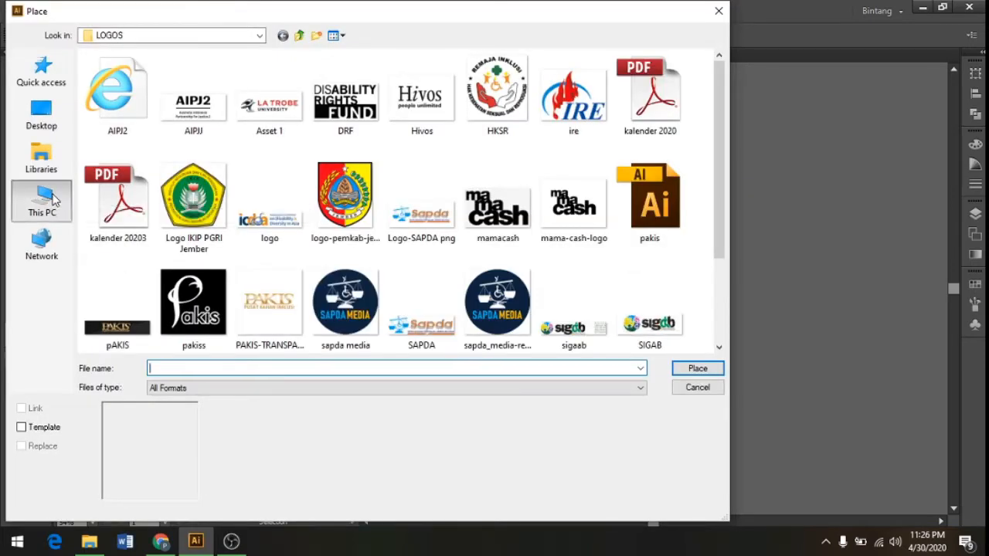
pyautogui.click(49, 169)
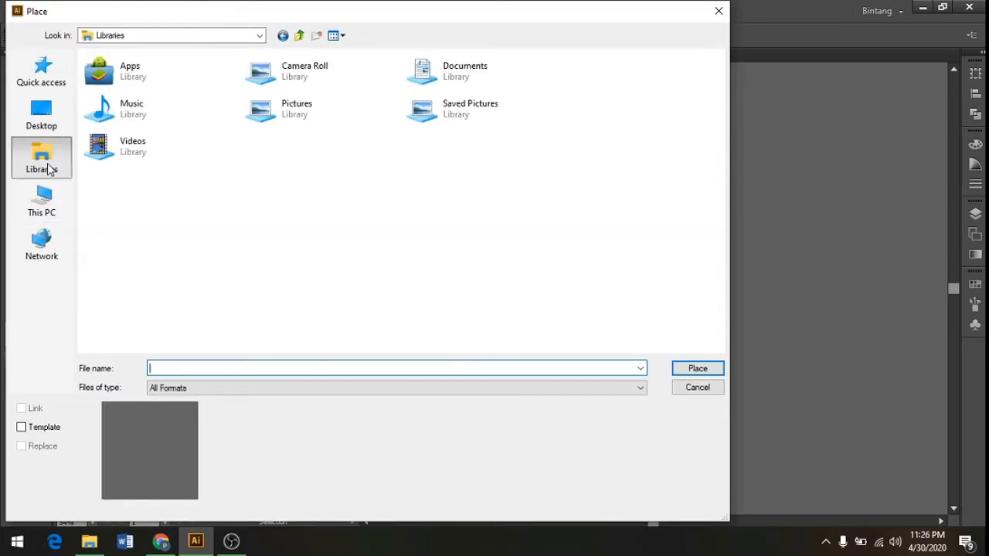
pyautogui.click(61, 199)
pyautogui.doubleClick(139, 163)
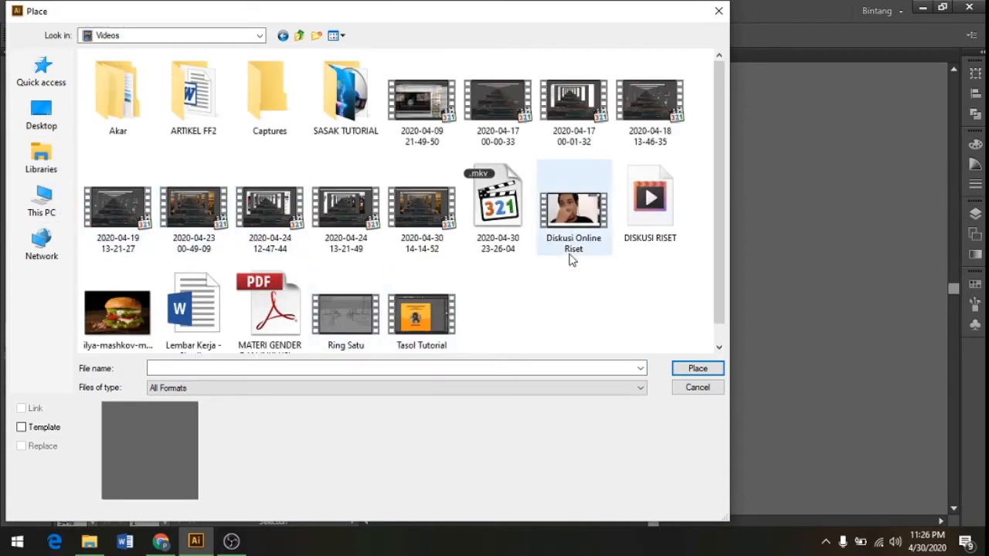
pyautogui.click(709, 373)
pyautogui.click(711, 375)
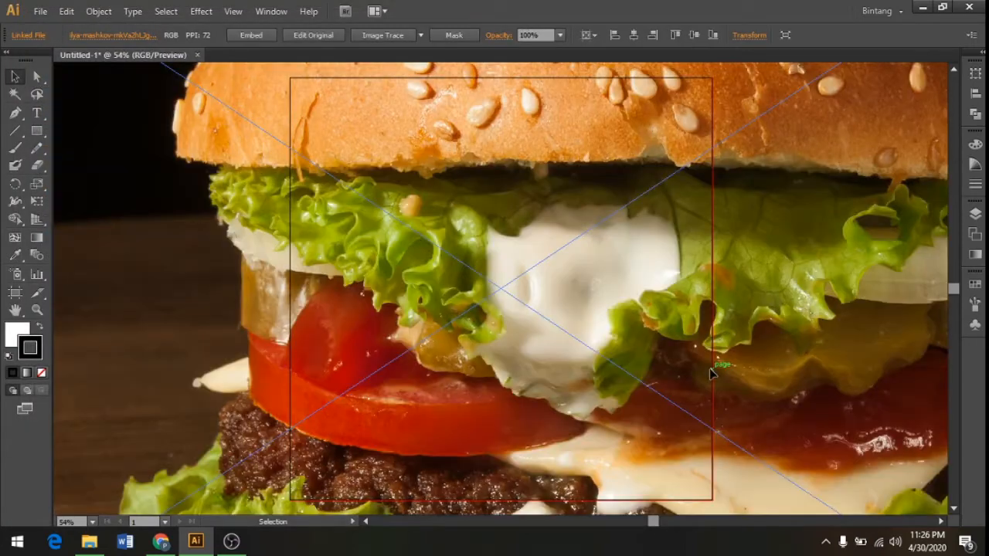
# Embed the placed burger photo in the document
pyautogui.scroll(-3, 354, 307)
pyautogui.press('z')
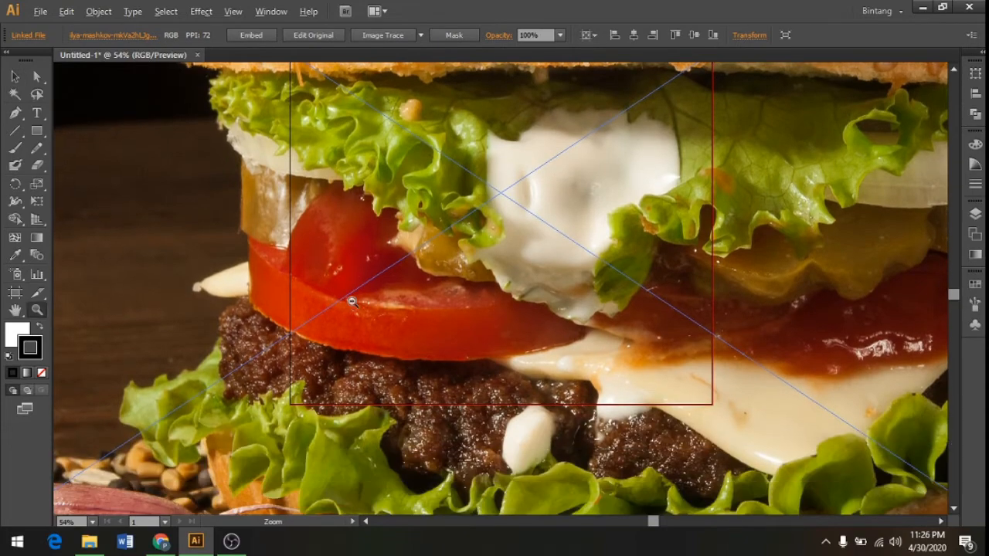
pyautogui.keyDown('alt'); pyautogui.click(354, 308); pyautogui.keyUp('alt')
pyautogui.keyDown('alt'); pyautogui.click(355, 308); pyautogui.keyUp('alt')
pyautogui.keyDown('alt'); pyautogui.click(354, 308); pyautogui.keyUp('alt')
pyautogui.keyDown('alt'); pyautogui.click(355, 308); pyautogui.keyUp('alt')
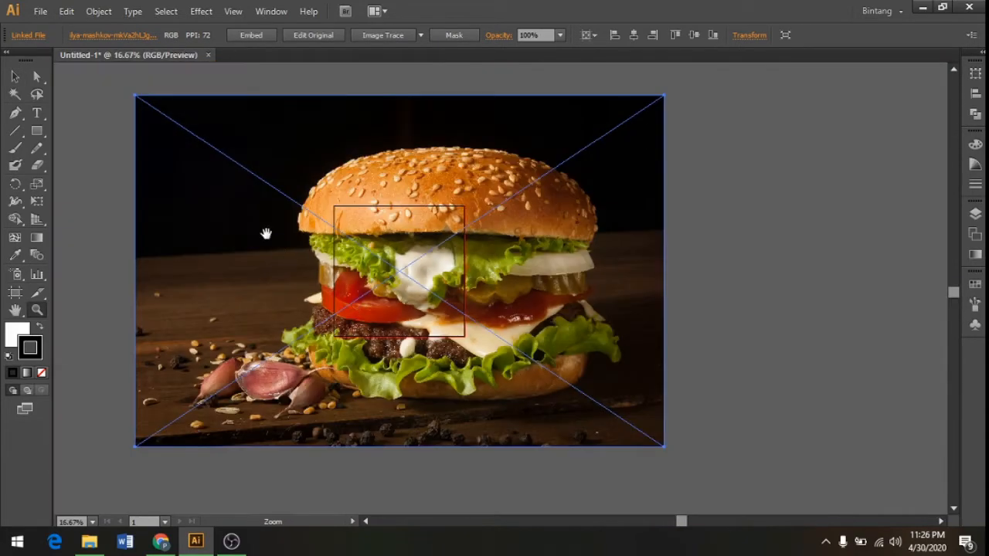
pyautogui.moveTo(265, 229); pyautogui.dragTo(278, 238)
pyautogui.click(15, 76)
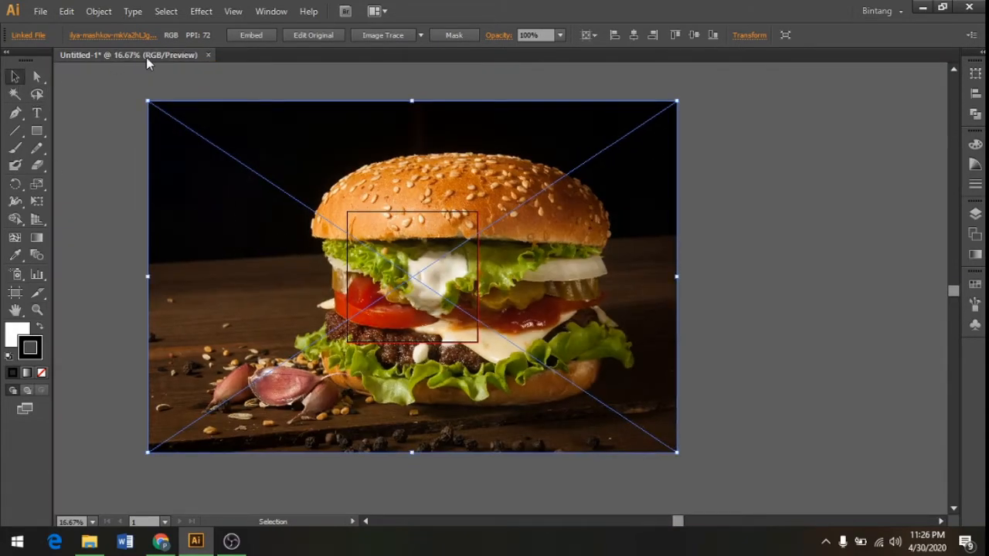
pyautogui.press('Return')
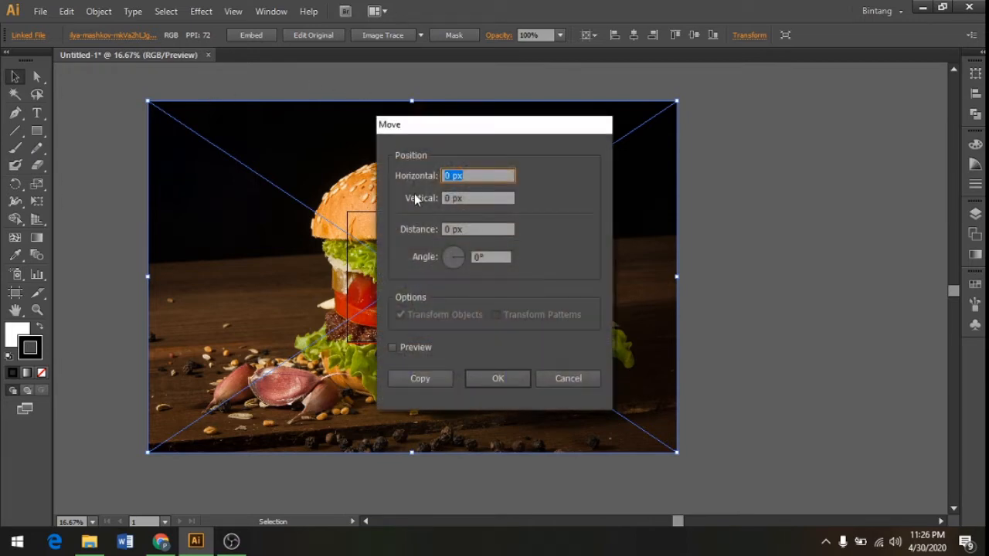
pyautogui.click(559, 377)
pyautogui.click(244, 35)
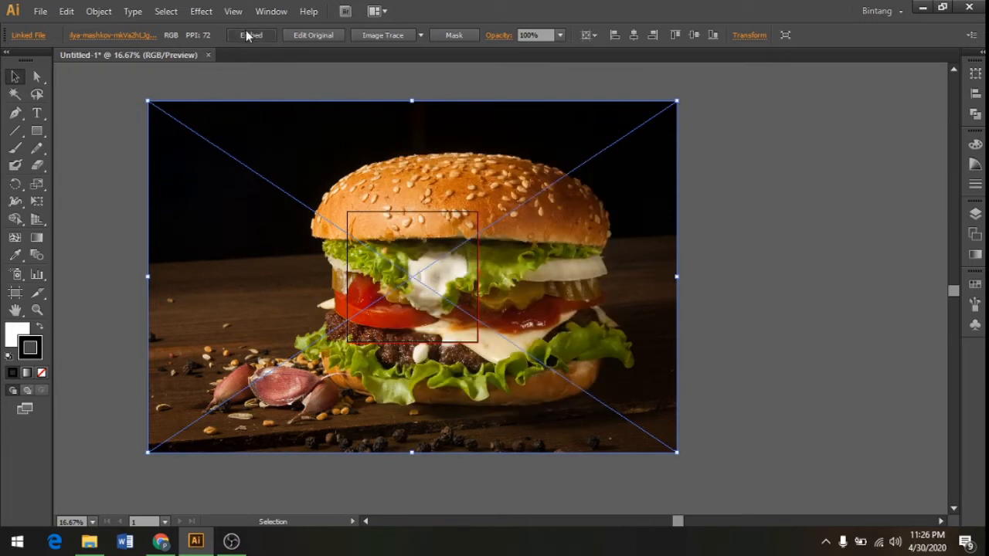
# Scale the burger photo down proportionally about its center until it matches the artboard's width
pyautogui.moveTo(147, 101); pyautogui.dragTo(337, 233)
pyautogui.click(325, 241)
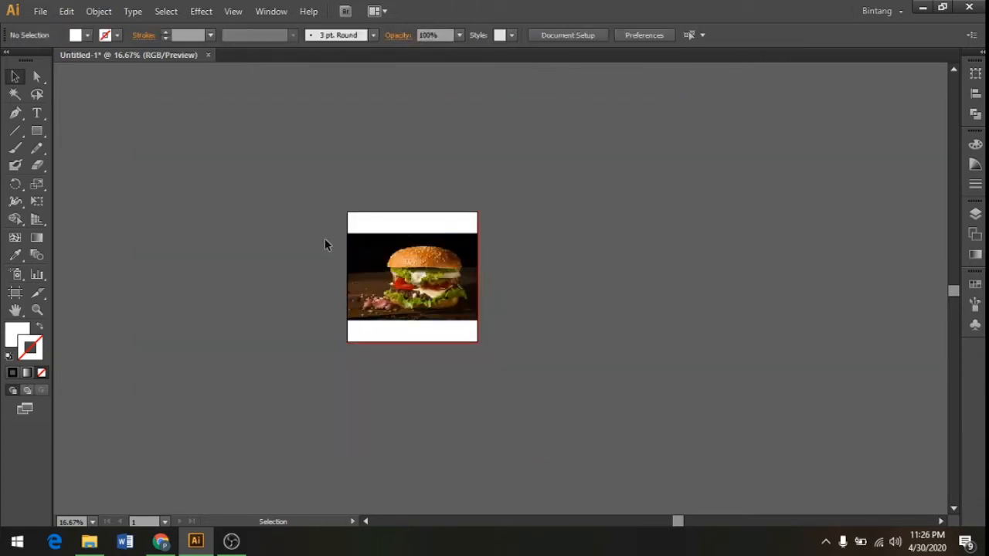
pyautogui.press('z')
pyautogui.click(487, 378)
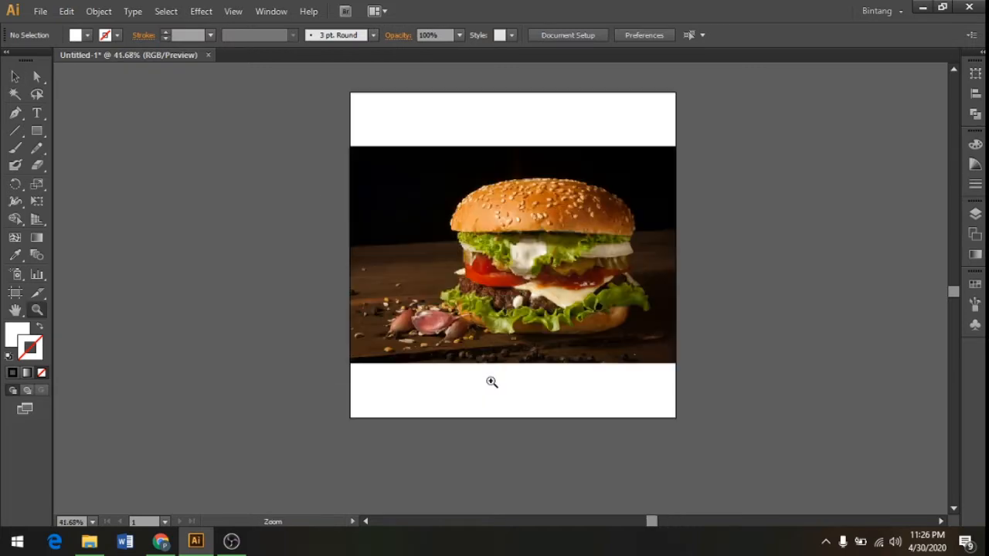
pyautogui.moveTo(556, 318); pyautogui.dragTo(429, 356)
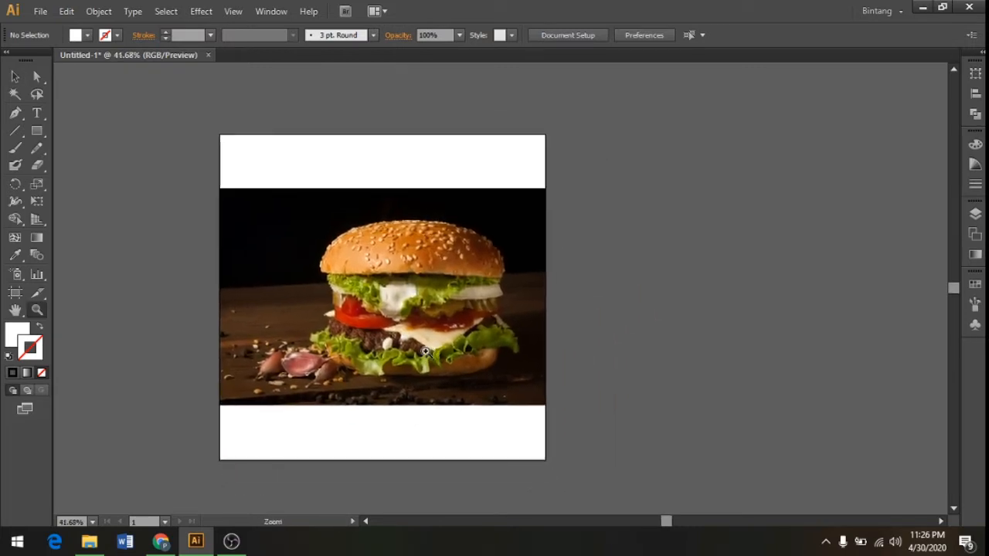
# Align the burger photo to the bottom edge of the artboard
pyautogui.click(15, 76)
pyautogui.click(349, 289)
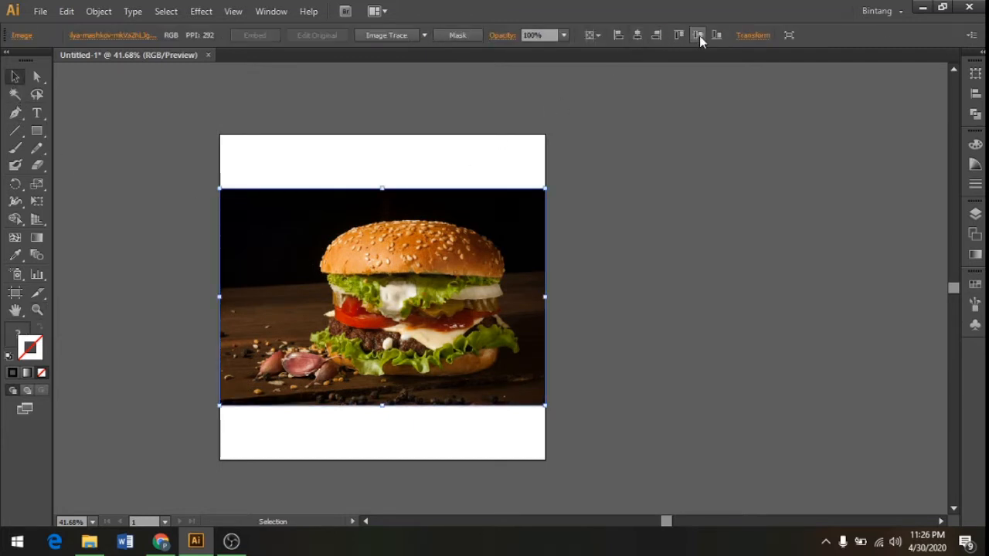
pyautogui.click(592, 35)
pyautogui.click(604, 83)
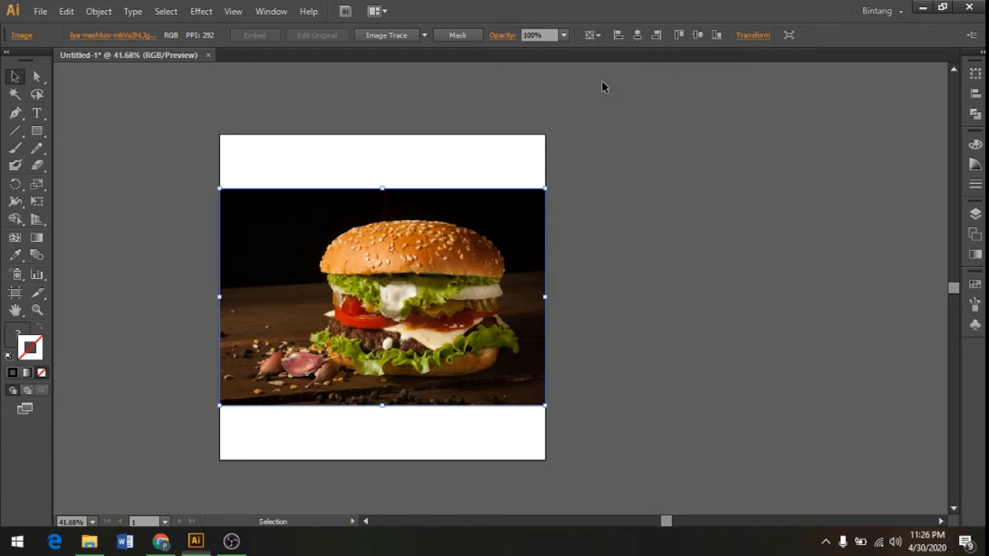
pyautogui.click(710, 37)
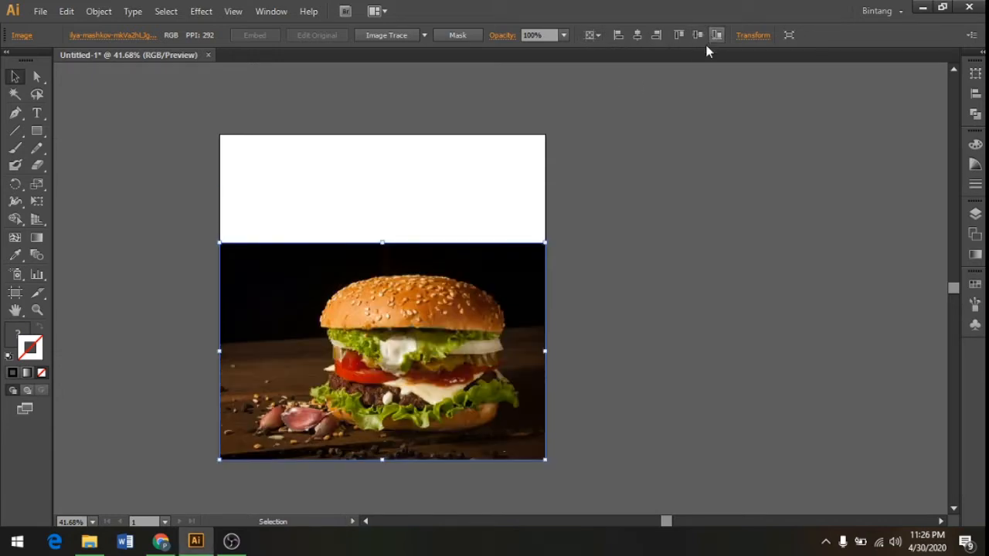
pyautogui.click(647, 184)
pyautogui.scroll(-1, 647, 191)
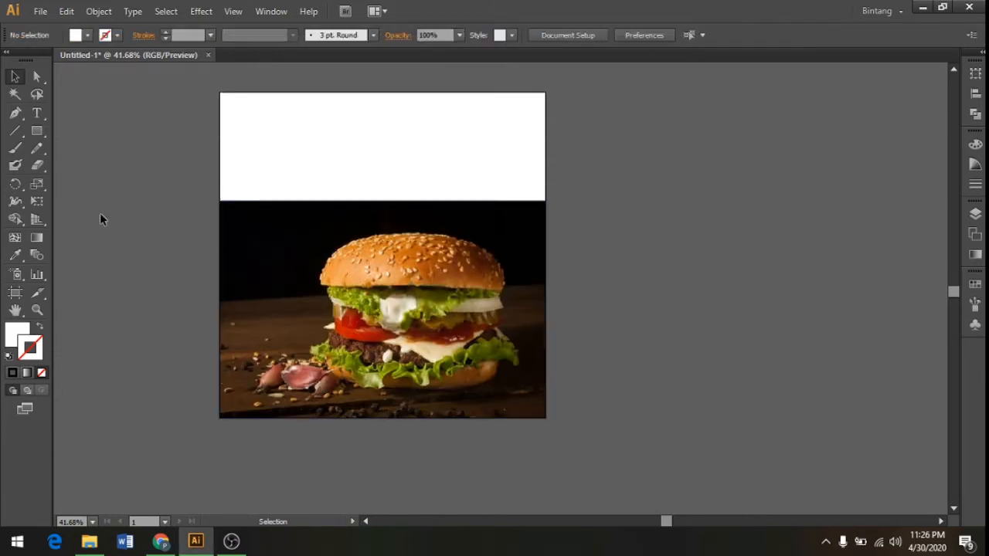
# Draw a rectangle covering the whole artboard and fill it with black
pyautogui.click(36, 131)
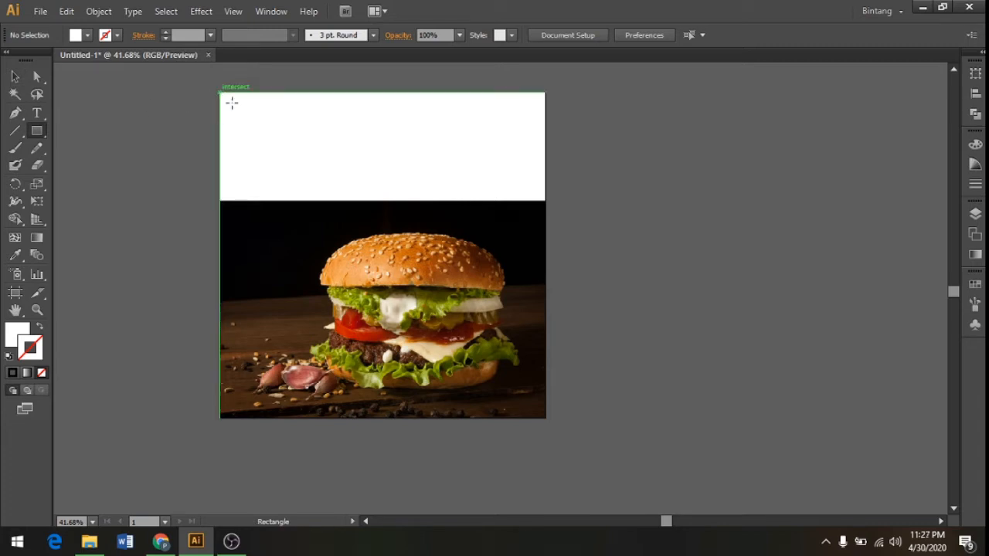
pyautogui.moveTo(221, 94); pyautogui.dragTo(546, 418)
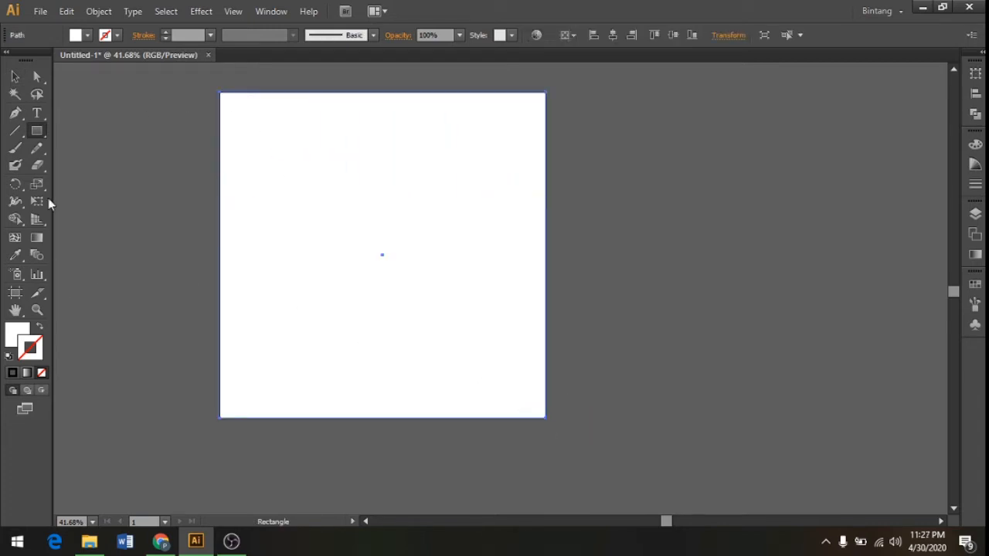
pyautogui.click(88, 35)
pyautogui.click(19, 103)
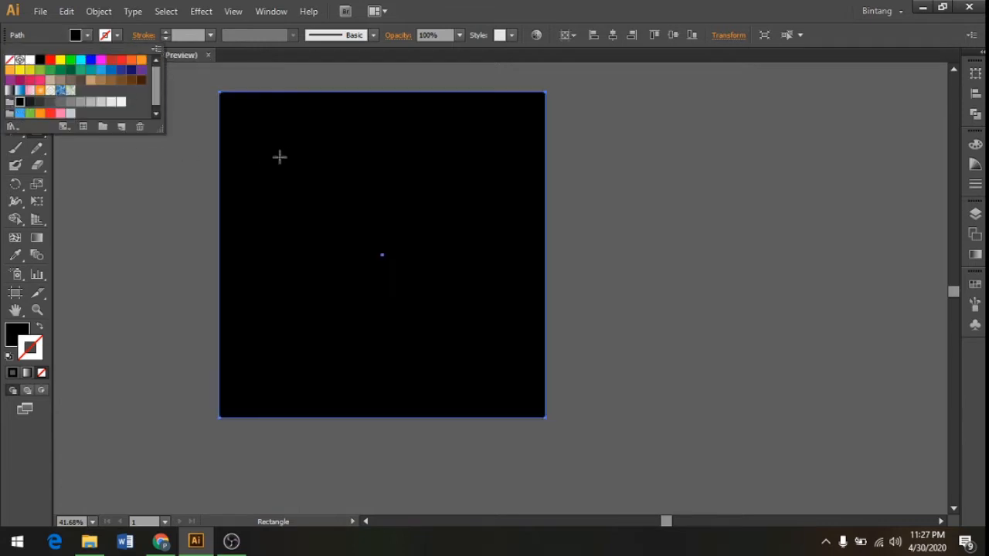
pyautogui.click(88, 36)
# Send the black rectangle to the back, behind the burger photo
pyautogui.click(14, 76)
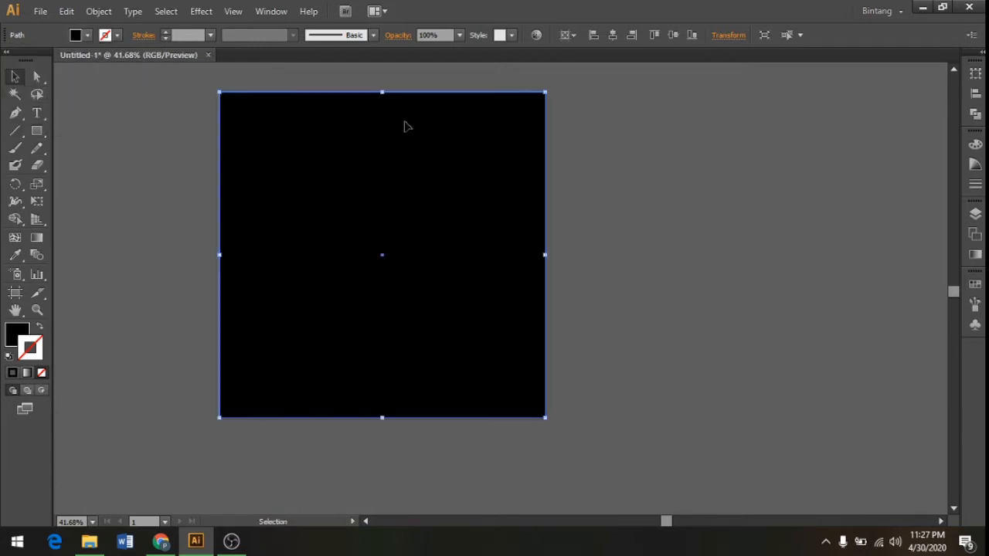
pyautogui.rightClick(409, 129)
pyautogui.moveTo(536, 328)
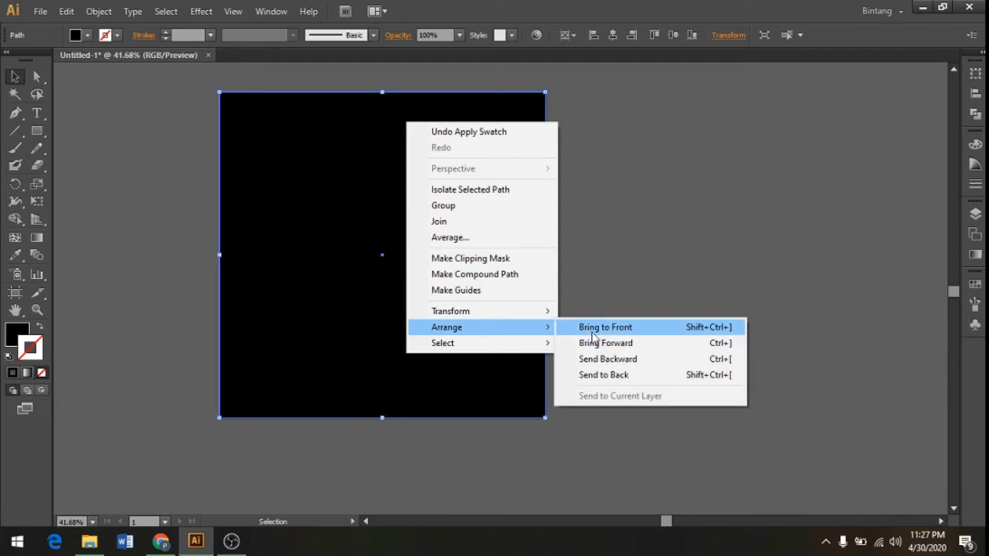
pyautogui.click(604, 375)
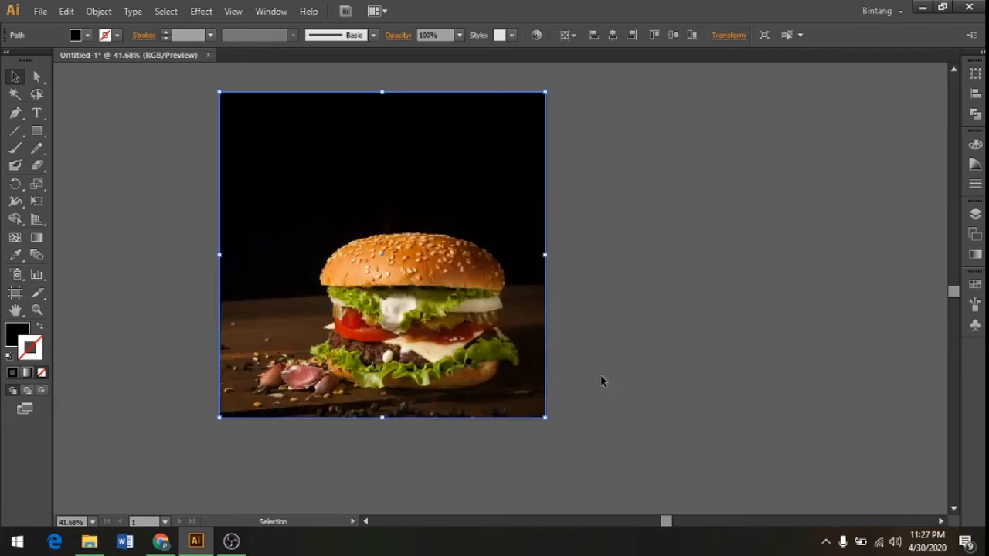
pyautogui.click(91, 181)
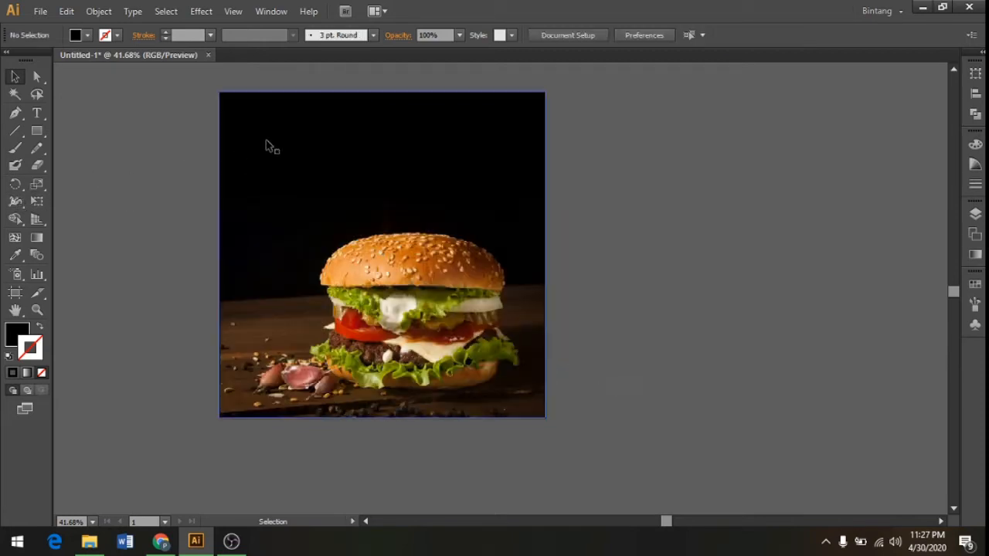
pyautogui.hotkey('ctrl', 'a')
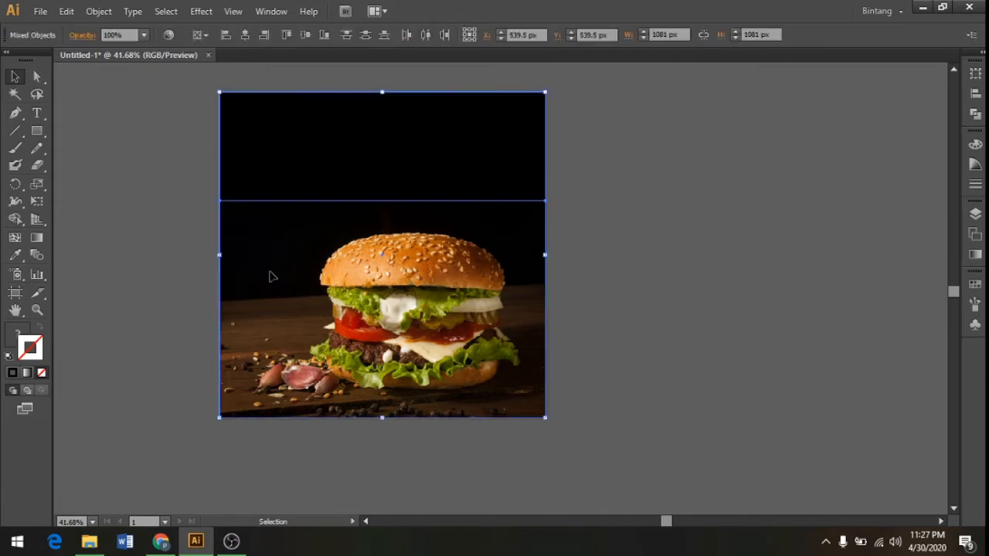
pyautogui.click(154, 243)
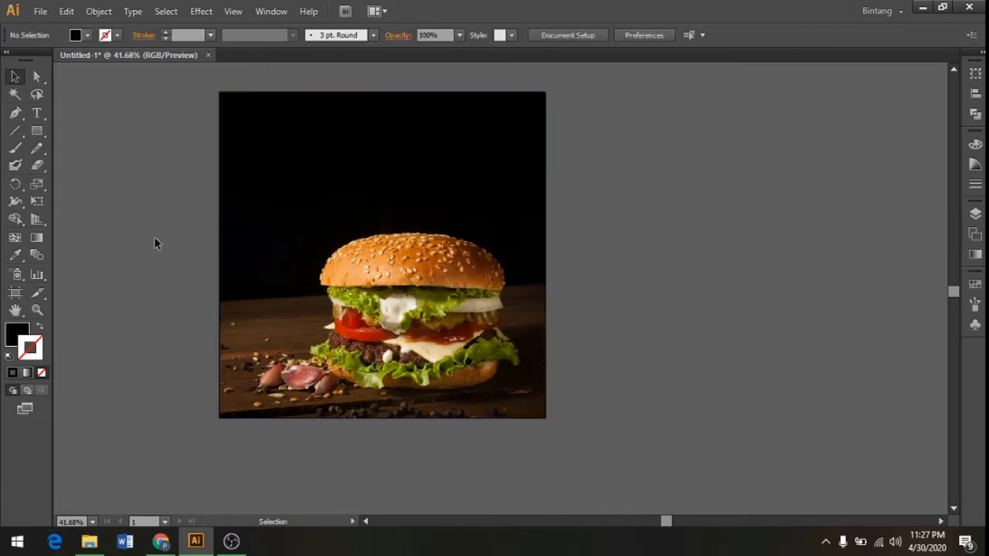
# Add the two-line text "SPECIAL BURGER" on the artboard, scaled to about 135.75 pt and filled with yellow
pyautogui.click(36, 114)
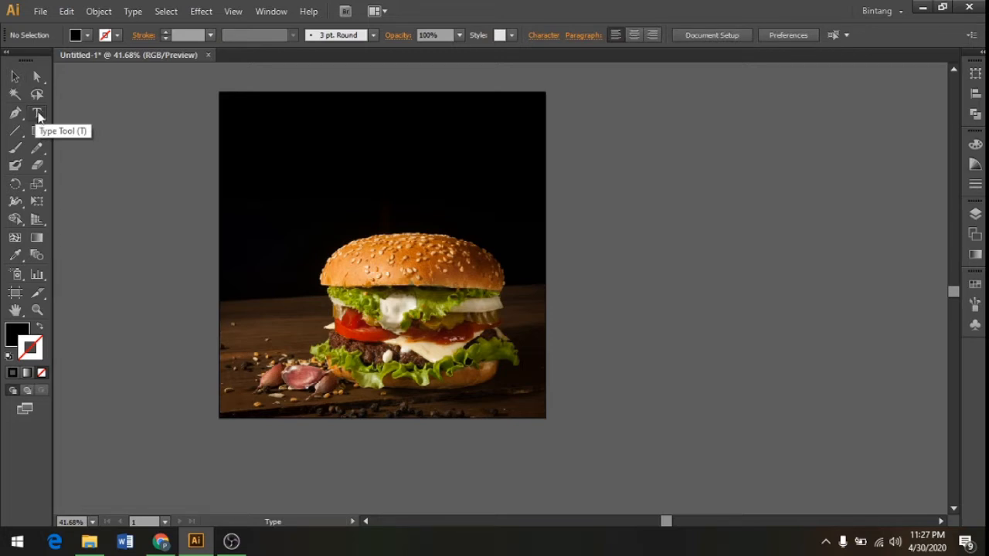
pyautogui.click(292, 159)
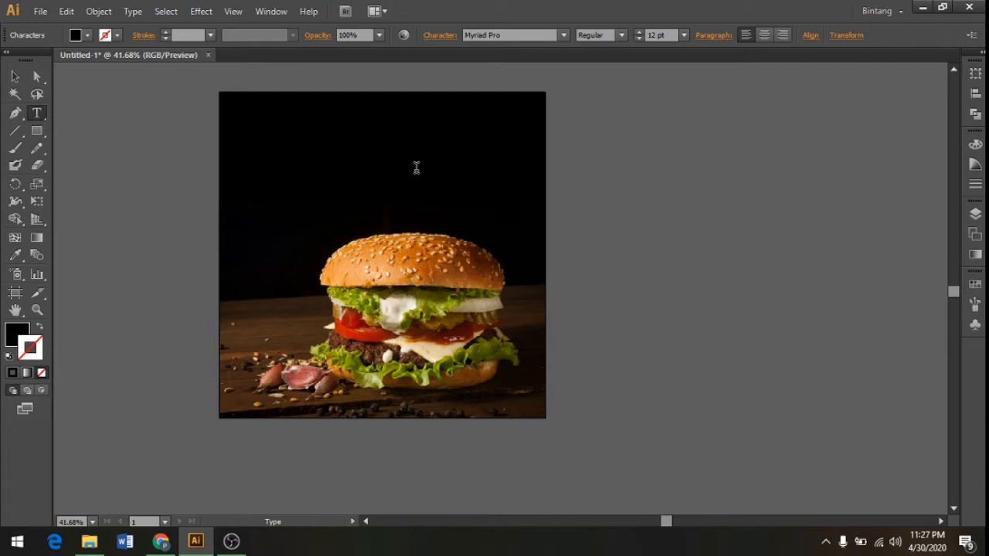
pyautogui.click(14, 76)
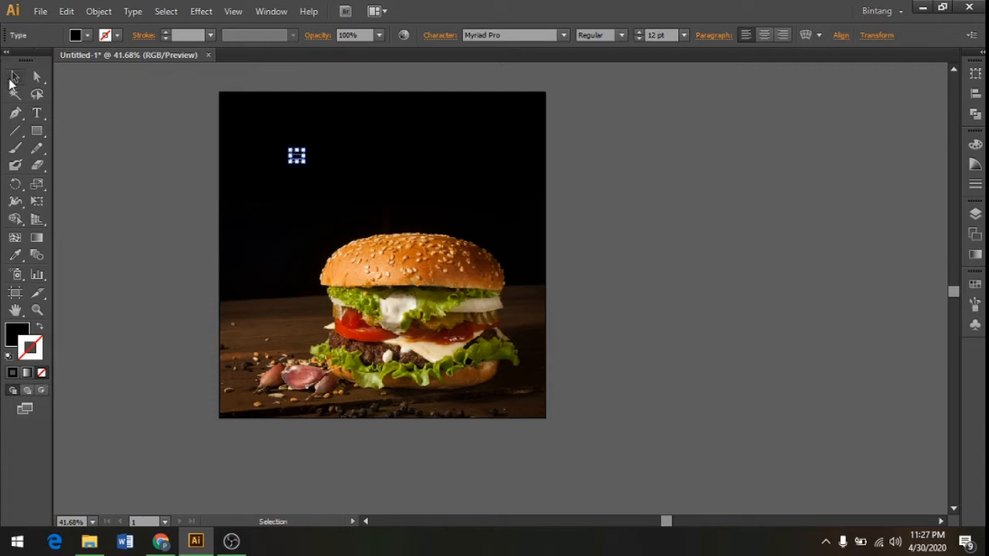
pyautogui.moveTo(306, 164); pyautogui.dragTo(439, 261)
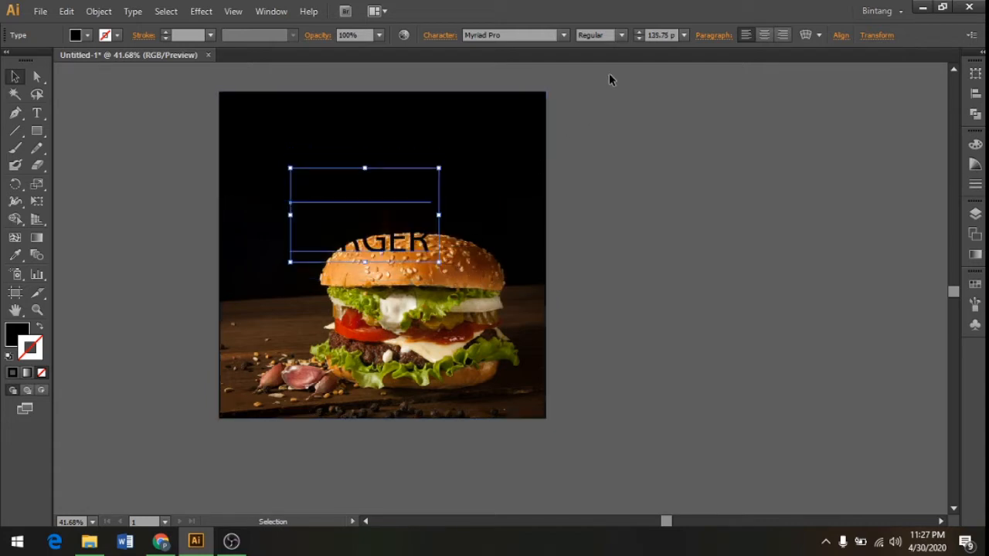
pyautogui.click(89, 36)
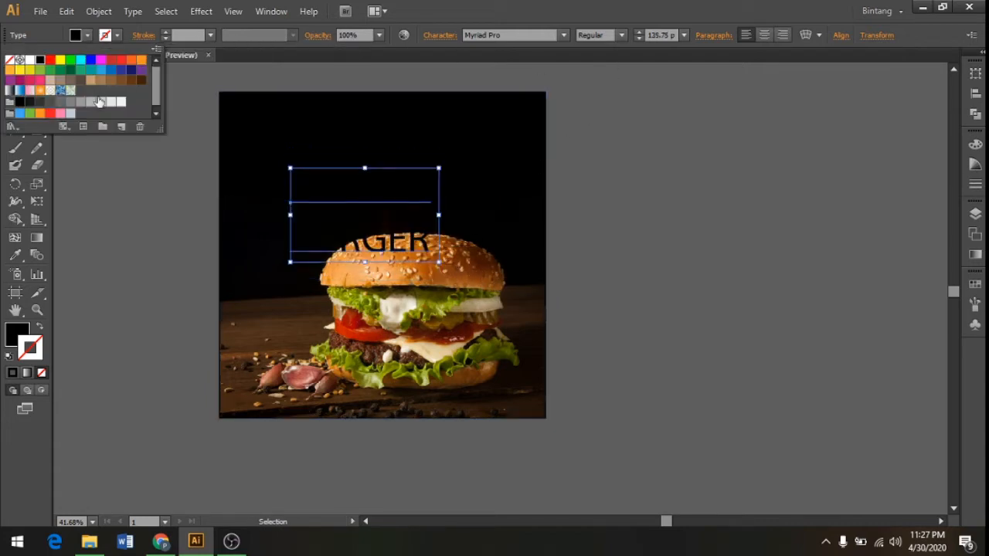
pyautogui.click(61, 60)
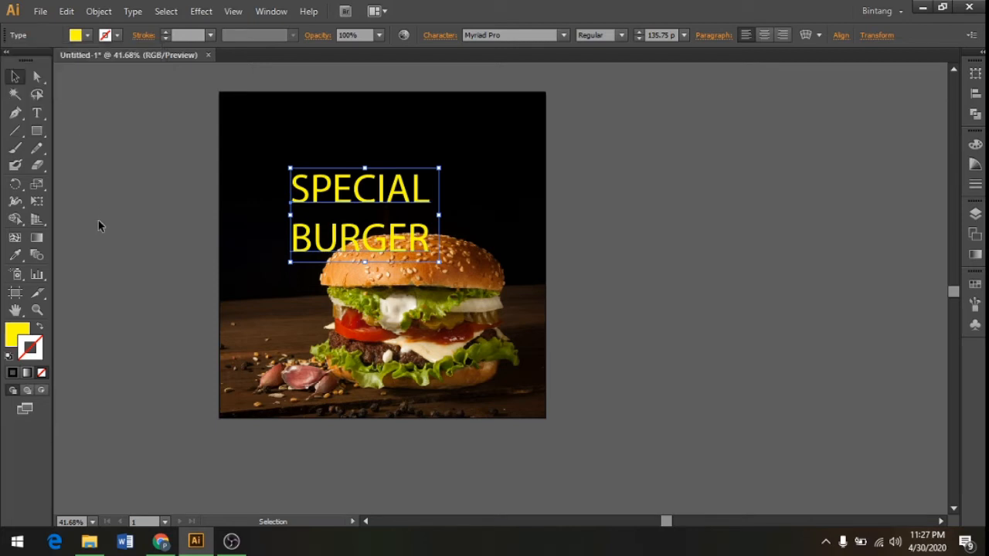
# Move the "SPECIAL BURGER" text into the black area above the burger and tighten its line spacing
pyautogui.moveTo(342, 194); pyautogui.dragTo(389, 149)
pyautogui.hotkey('alt', 'Up')
pyautogui.hotkey('alt', 'Up')
pyautogui.hotkey('alt', 'Up')
pyautogui.hotkey('alt', 'Up')
pyautogui.hotkey('alt', 'Up')
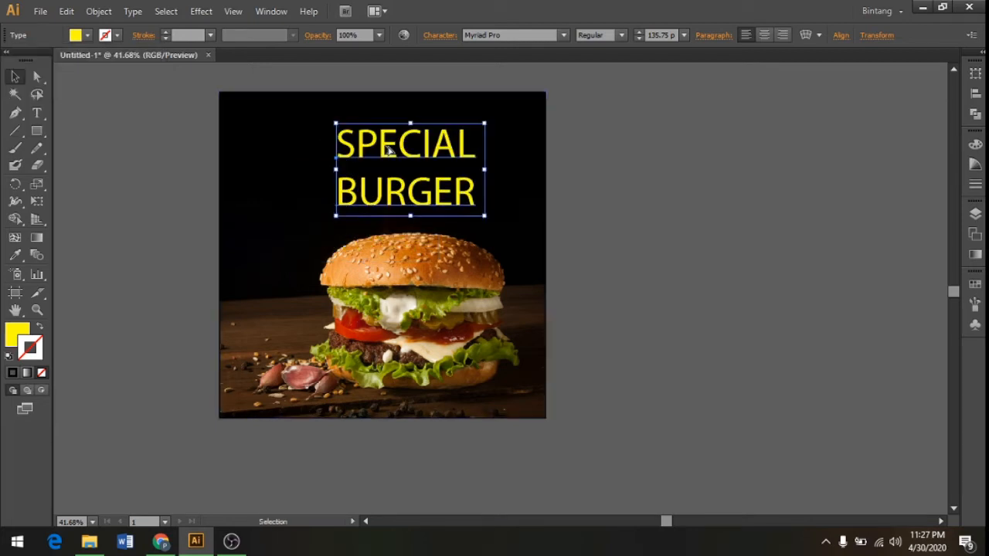
pyautogui.hotkey('alt', 'Up')
pyautogui.hotkey('alt', 'Up')
pyautogui.hotkey('alt', 'Up')
pyautogui.hotkey('alt', 'Up')
pyautogui.hotkey('alt', 'Up')
pyautogui.hotkey('alt', 'Up')
pyautogui.hotkey('alt', 'Up')
pyautogui.hotkey('alt', 'Up')
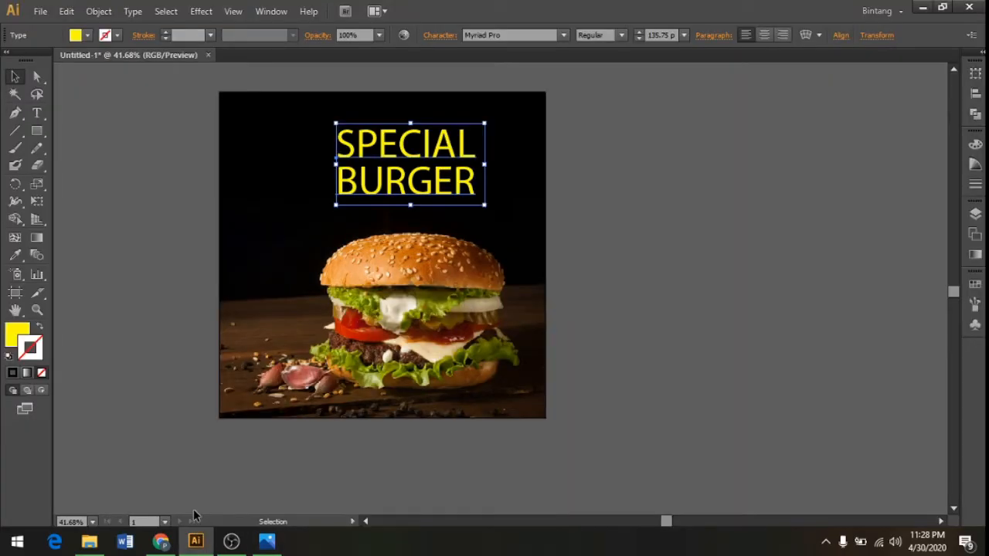
# Delete the word "BURGER" from the second line of the yellow headline
pyautogui.doubleClick(385, 183)
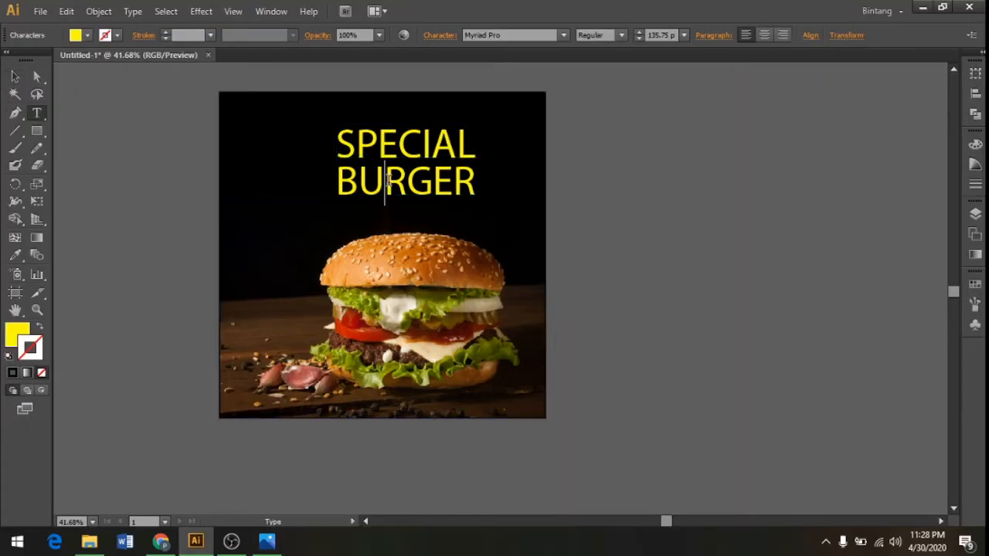
pyautogui.doubleClick(389, 180)
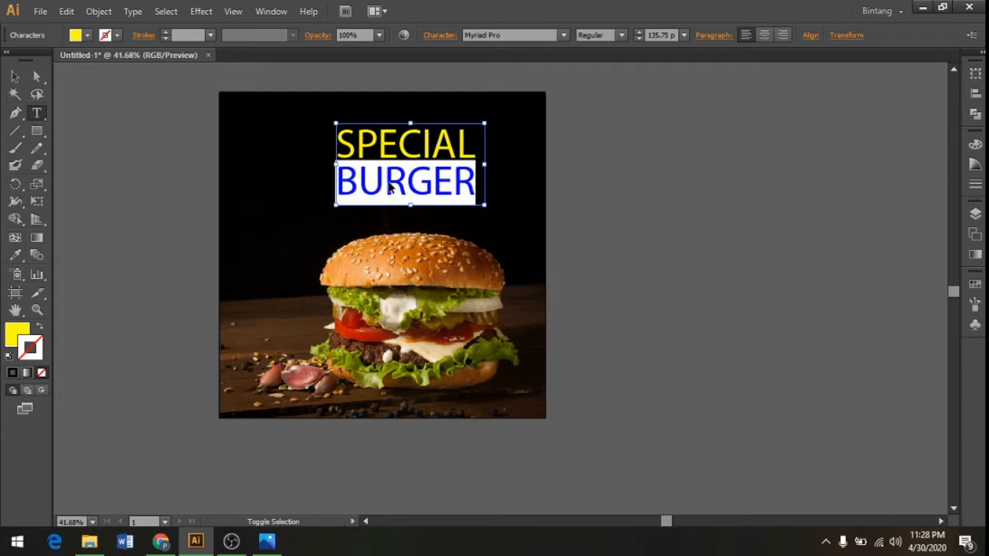
pyautogui.press('BackSpace')
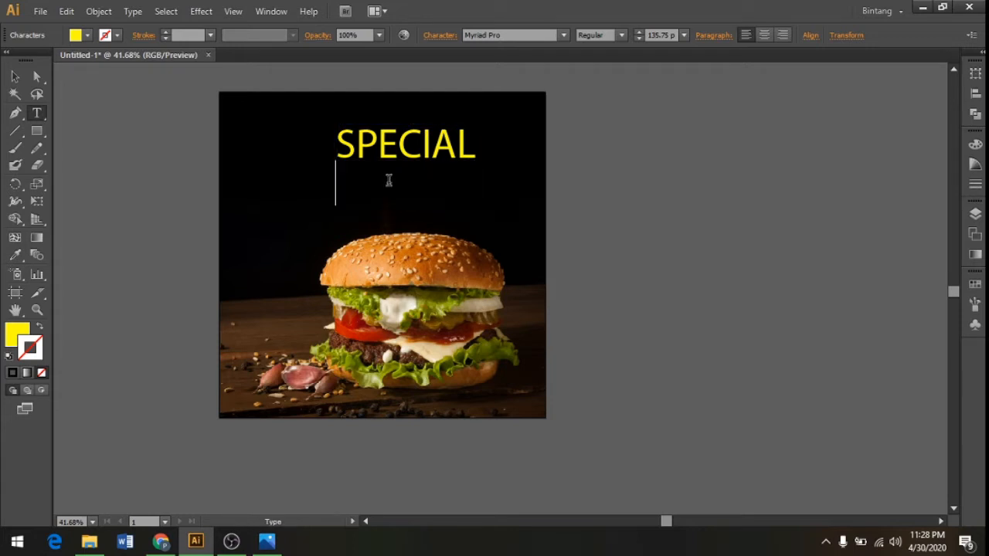
pyautogui.click(15, 76)
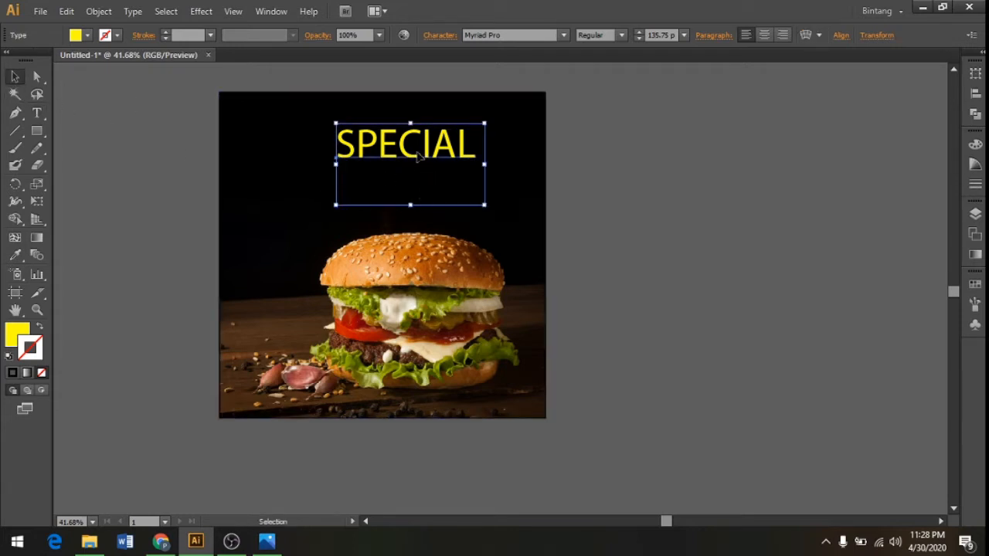
# Set the "SPECIAL" headline to Semibold Italic and convert it to outlines, shifting it slightly down and left
pyautogui.click(621, 37)
pyautogui.click(615, 165)
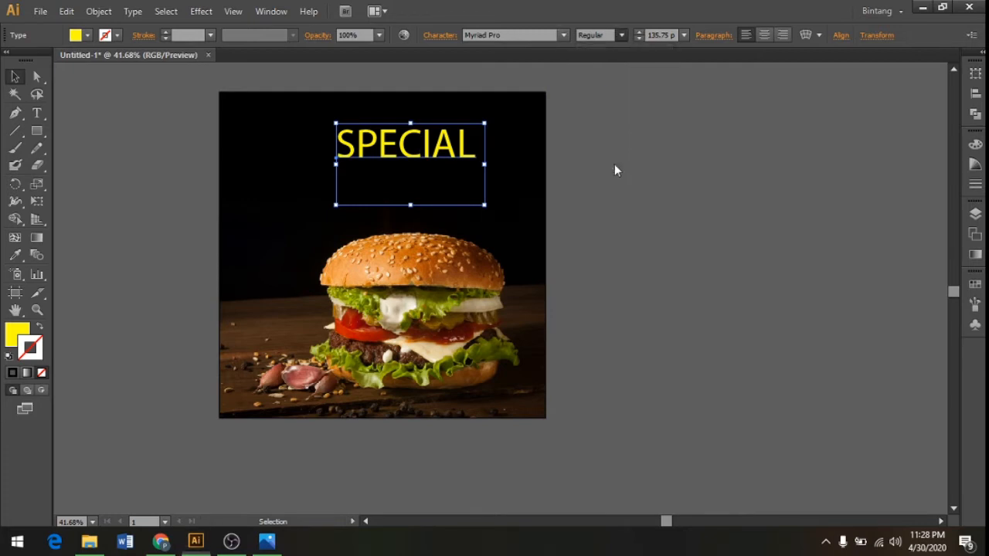
pyautogui.rightClick(409, 161)
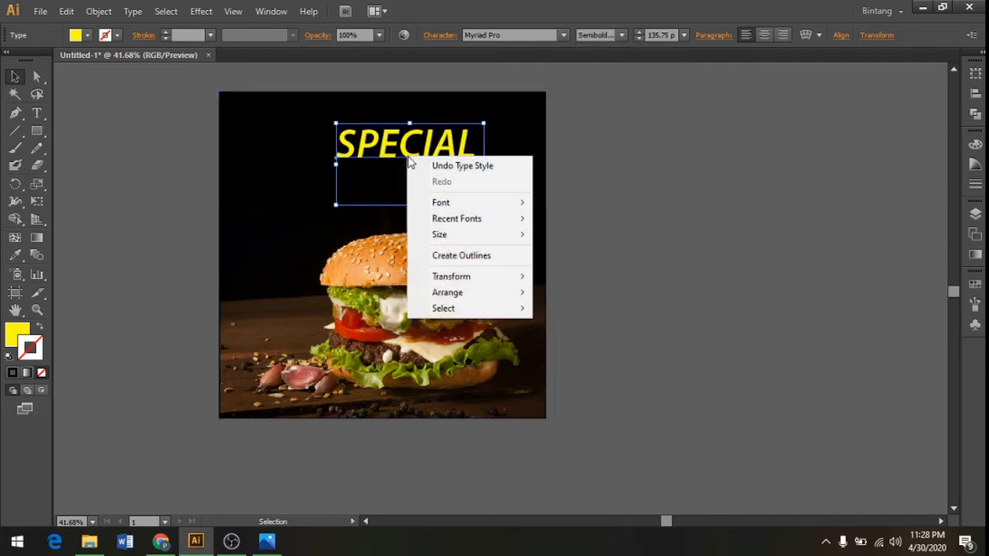
pyautogui.click(492, 254)
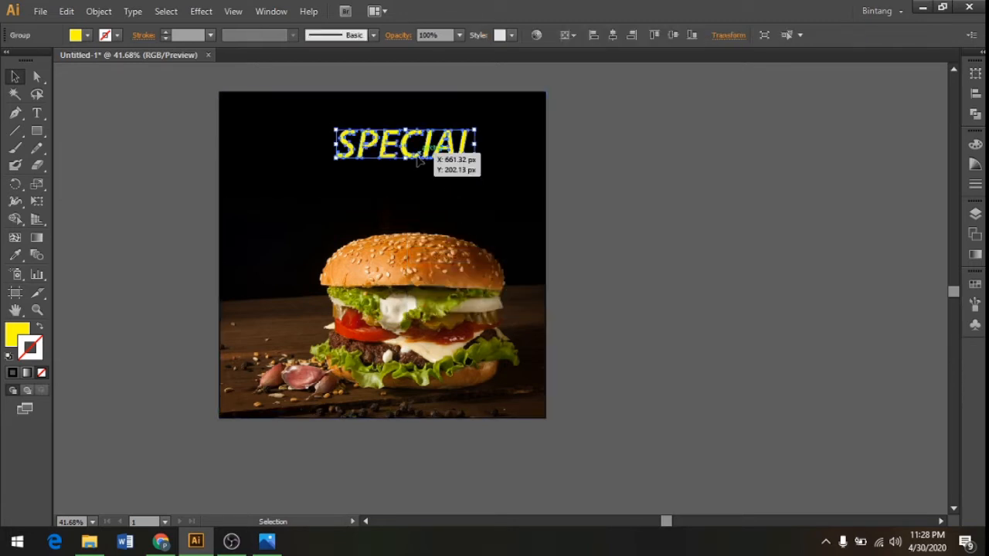
pyautogui.moveTo(417, 158); pyautogui.dragTo(410, 164)
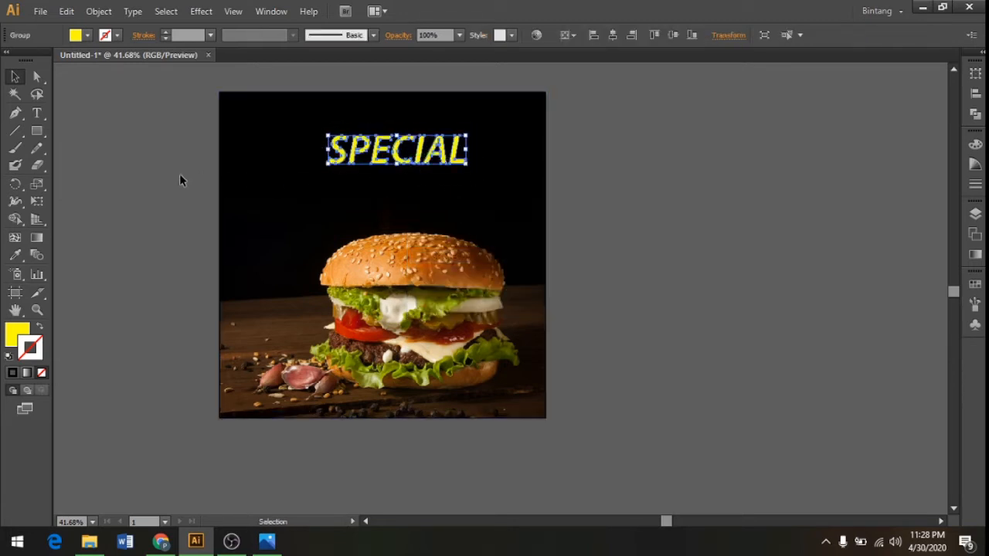
# Add the text "CHEESE BURGER" below "SPECIAL", scaled to about 72.48 pt and filled with white
pyautogui.click(34, 113)
pyautogui.click(330, 194)
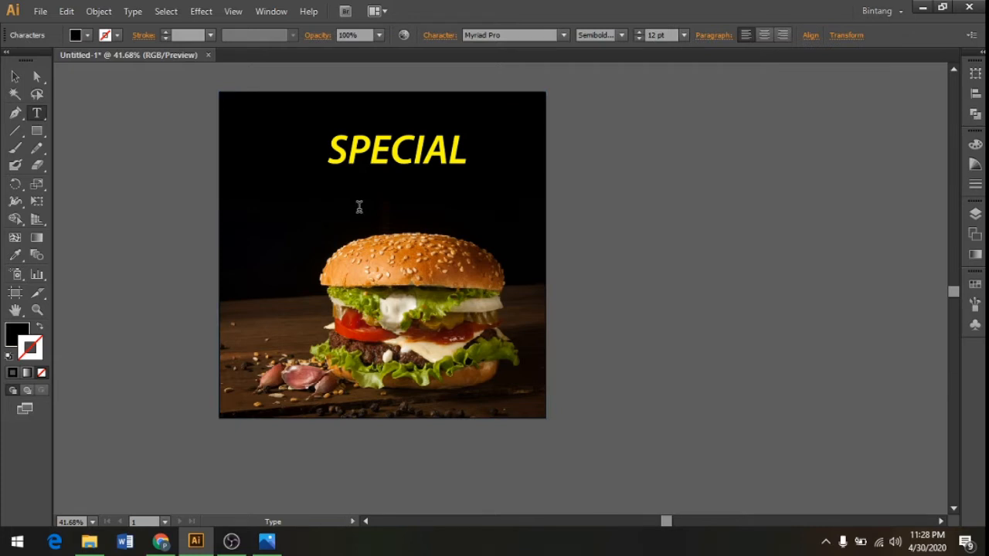
pyautogui.click(15, 76)
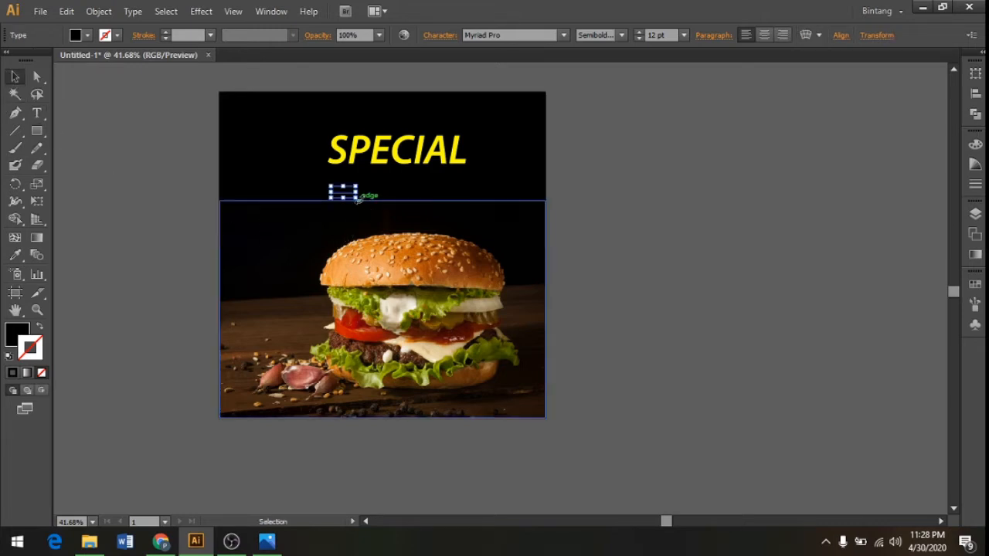
pyautogui.moveTo(356, 197); pyautogui.dragTo(431, 190)
pyautogui.click(79, 36)
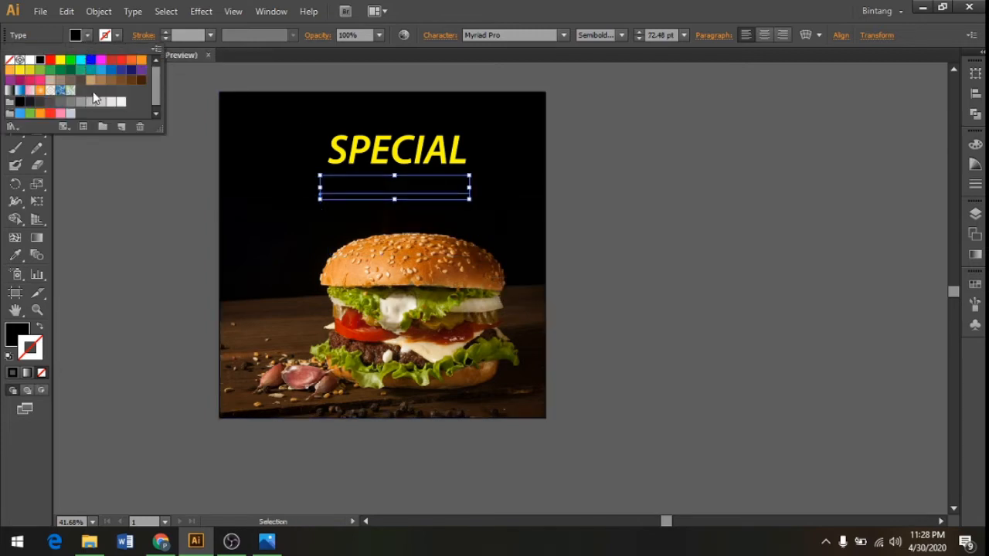
pyautogui.click(119, 102)
pyautogui.click(168, 225)
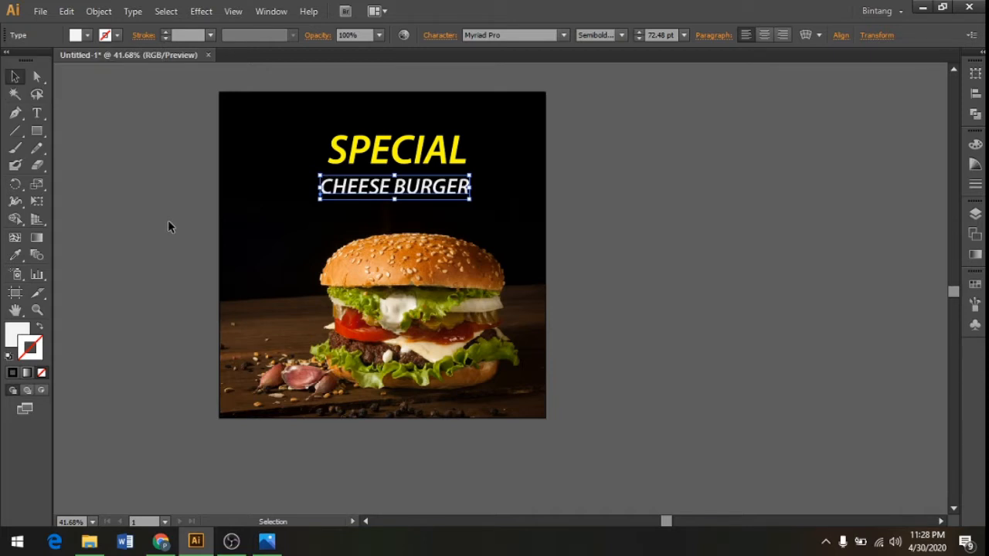
# Move the "SPECIAL" headline down, closer to the "CHEESE BURGER" line
pyautogui.click(170, 224)
pyautogui.moveTo(418, 160)
pyautogui.mouseDown()
pyautogui.moveTo(417, 171)
pyautogui.moveTo(434, 170)
pyautogui.moveTo(417, 172)
pyautogui.mouseUp()
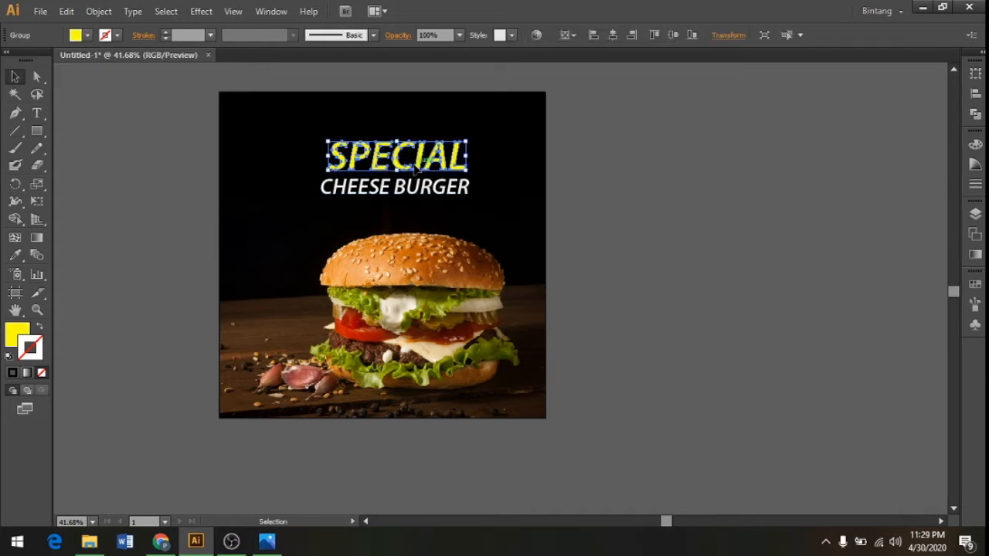
pyautogui.click(165, 249)
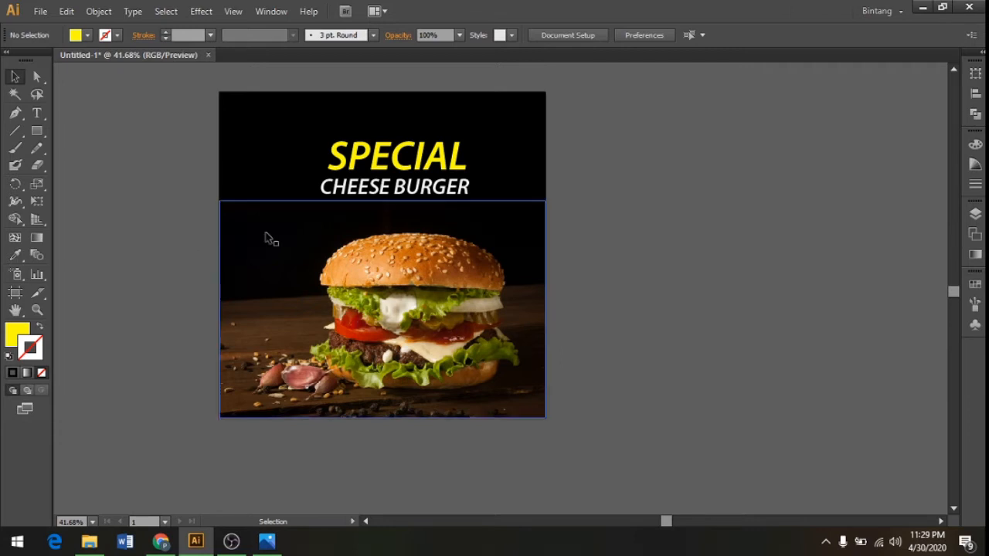
# Lock the group of the black background and burger photo in its original place
pyautogui.click(398, 190)
pyautogui.moveTo(307, 135); pyautogui.dragTo(338, 171)
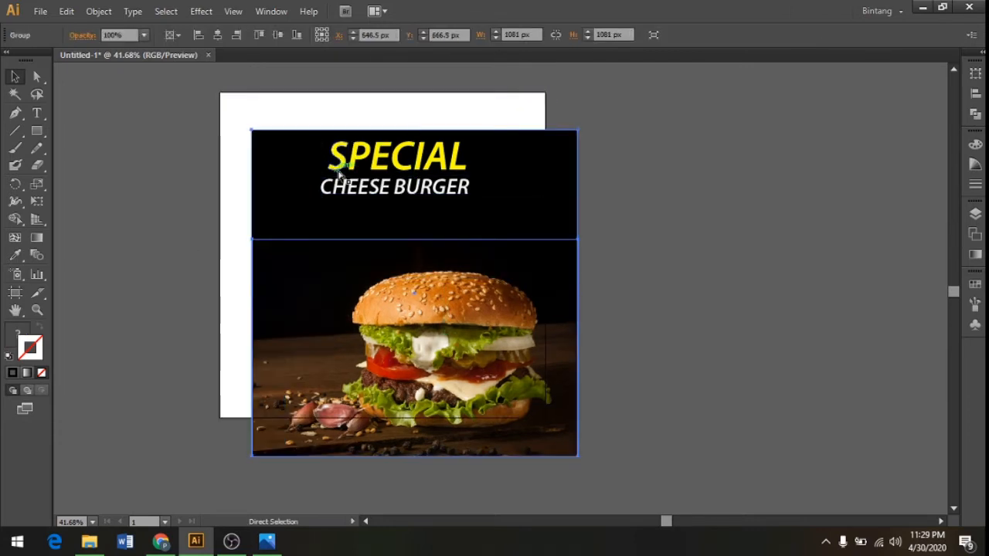
pyautogui.hotkey('ctrl', 'z')
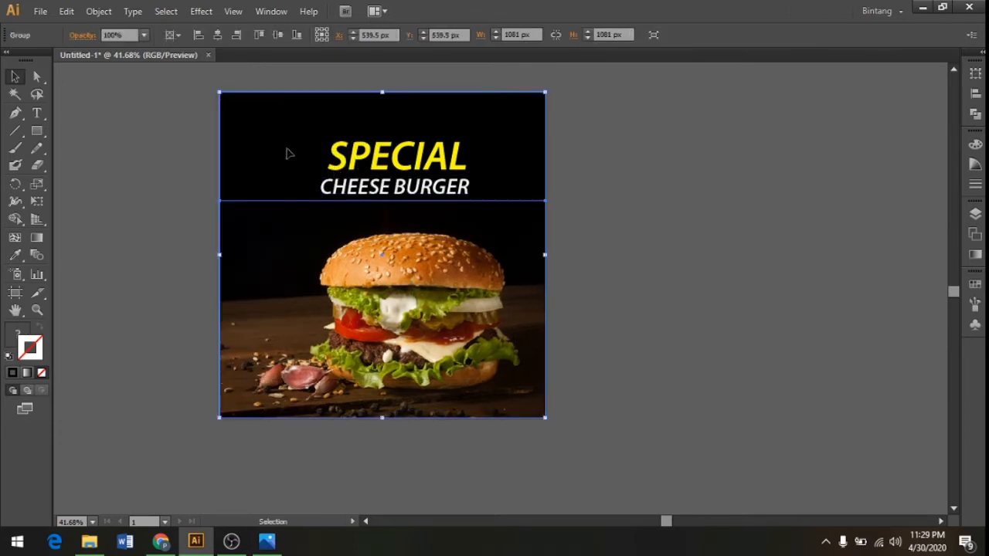
pyautogui.click(97, 11)
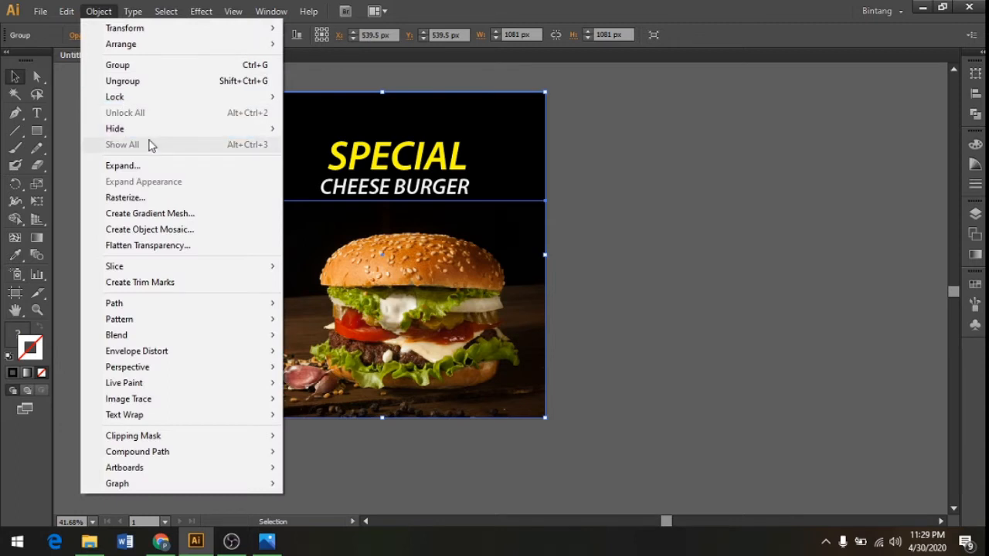
pyautogui.click(309, 97)
# Group the "SPECIAL" and "CHEESE BURGER" lines slightly higher up and center the group horizontally on the artboard
pyautogui.moveTo(300, 125); pyautogui.dragTo(378, 154)
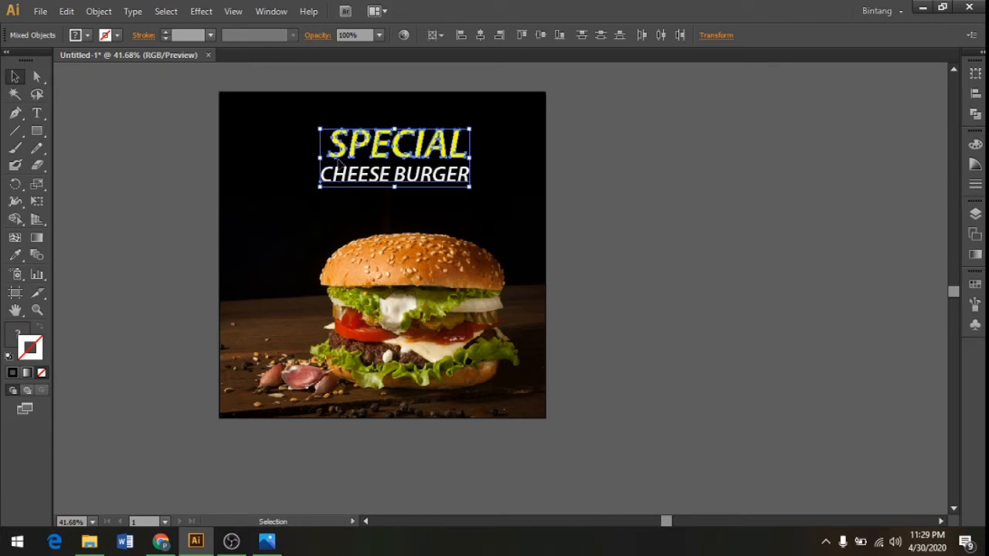
pyautogui.hotkey('ctrl', 'g')
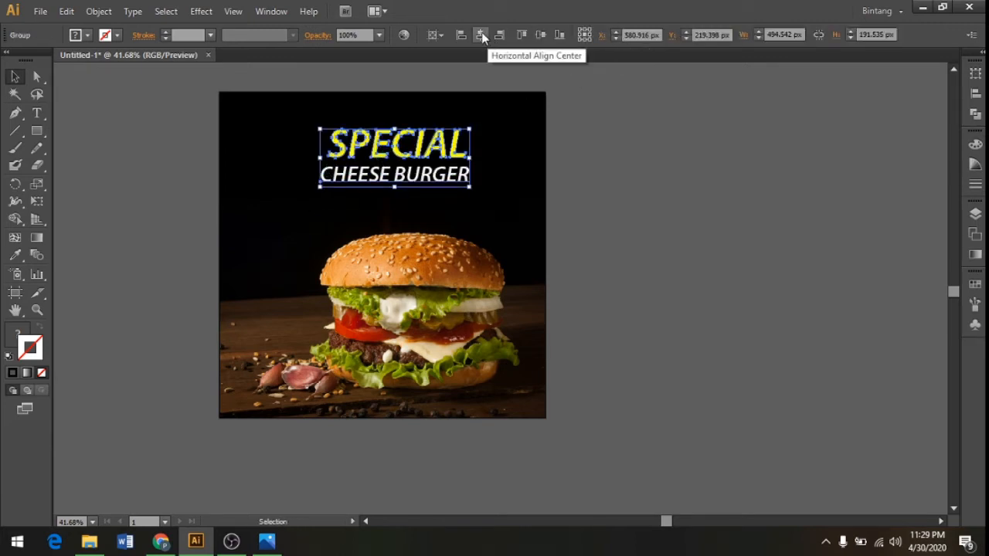
pyautogui.click(481, 35)
pyautogui.click(637, 143)
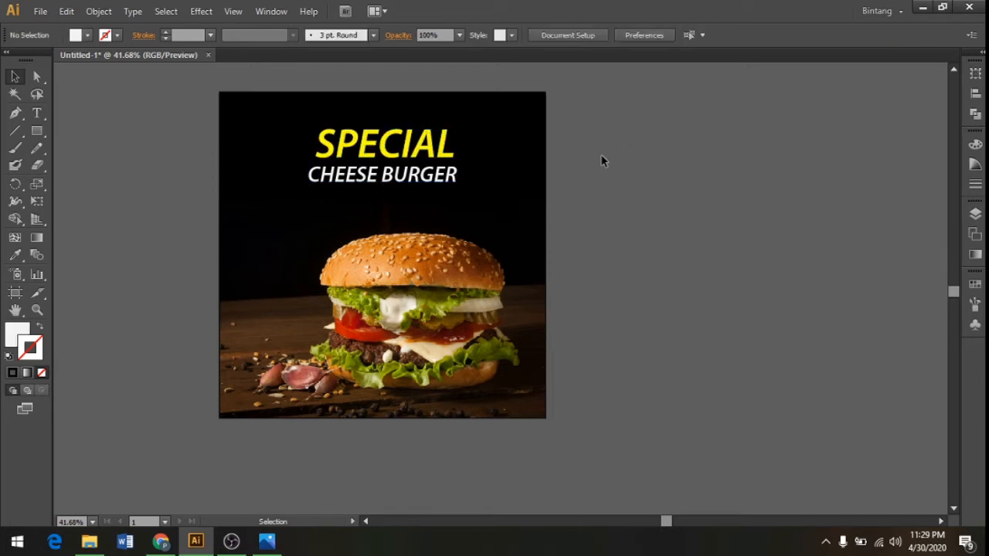
pyautogui.click(36, 131)
pyautogui.click(87, 93)
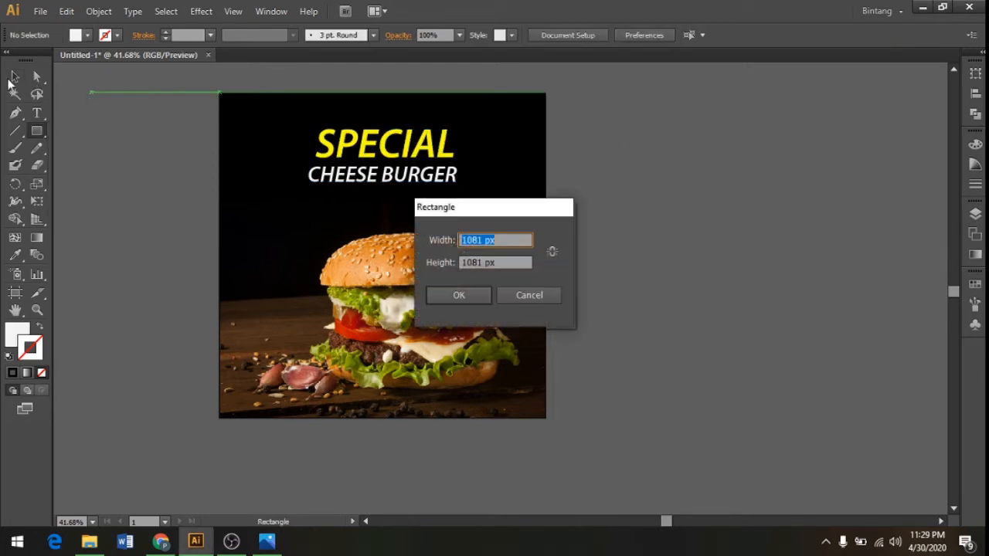
pyautogui.click(529, 295)
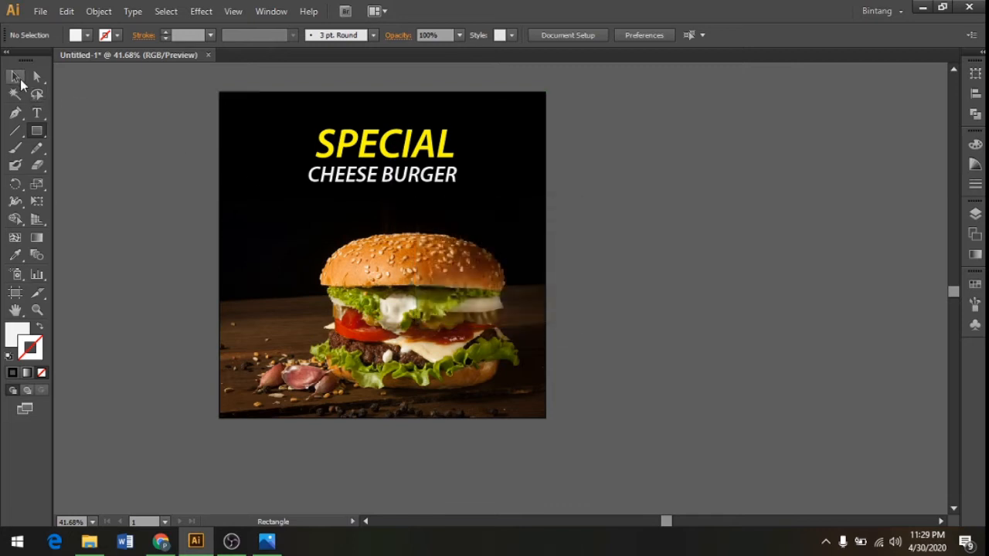
pyautogui.click(14, 76)
# Add the price text "Rp 20.000" beside the burger, scaled to about 71.25 pt and filled with white
pyautogui.click(37, 112)
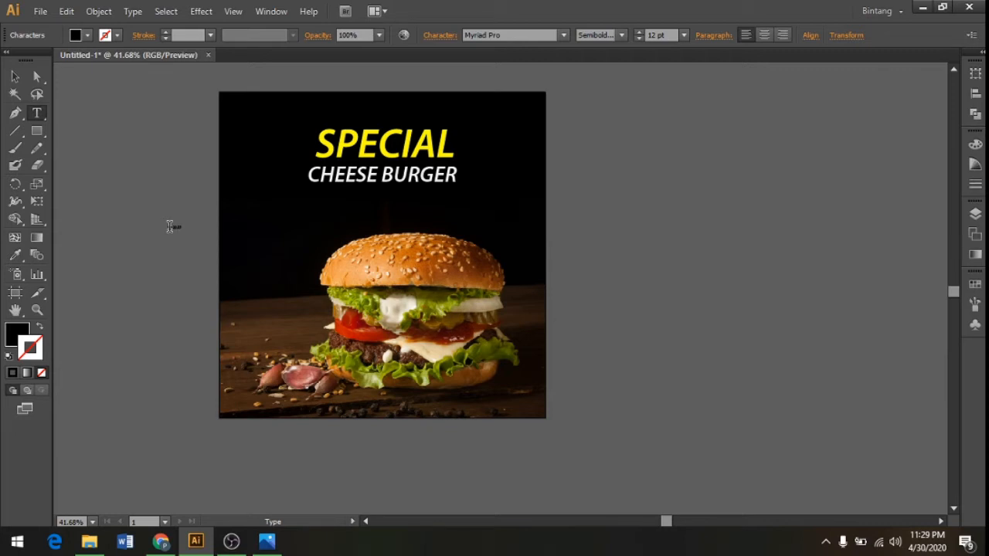
pyautogui.click(15, 76)
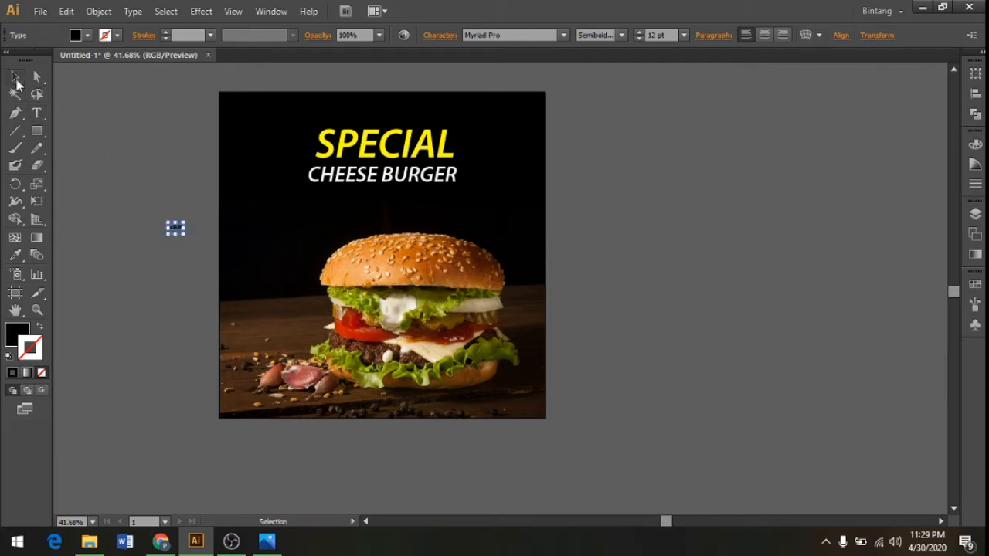
pyautogui.moveTo(185, 234); pyautogui.dragTo(257, 268)
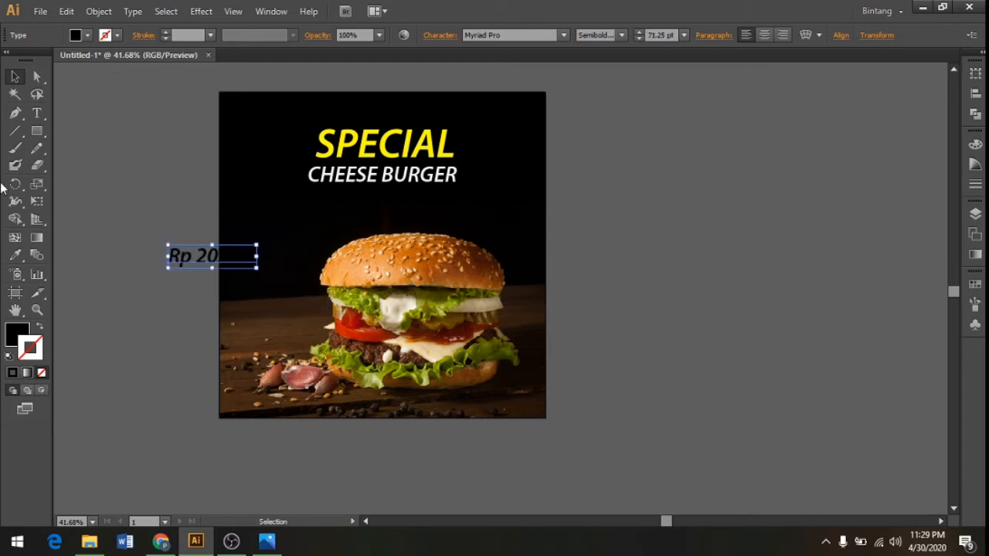
pyautogui.click(14, 255)
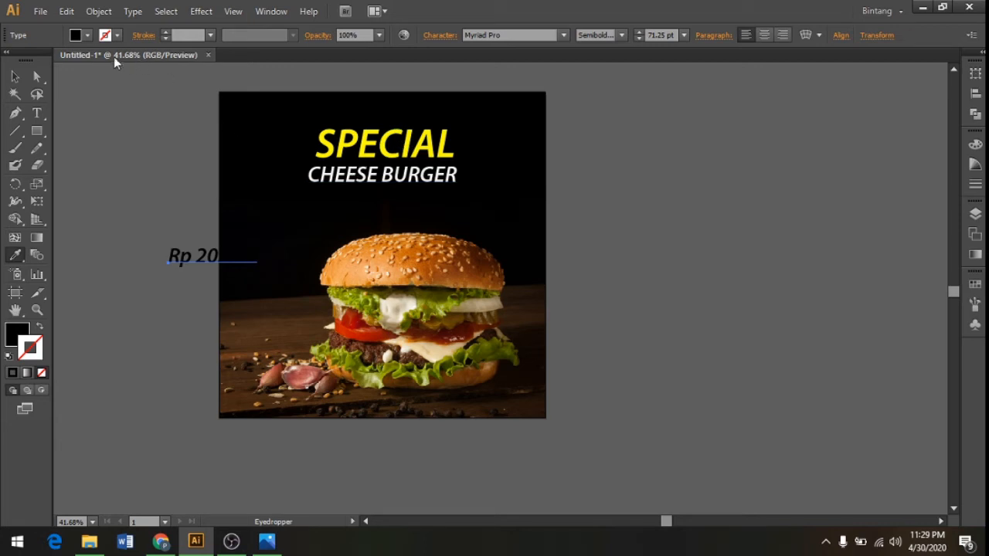
pyautogui.click(105, 35)
pyautogui.click(118, 103)
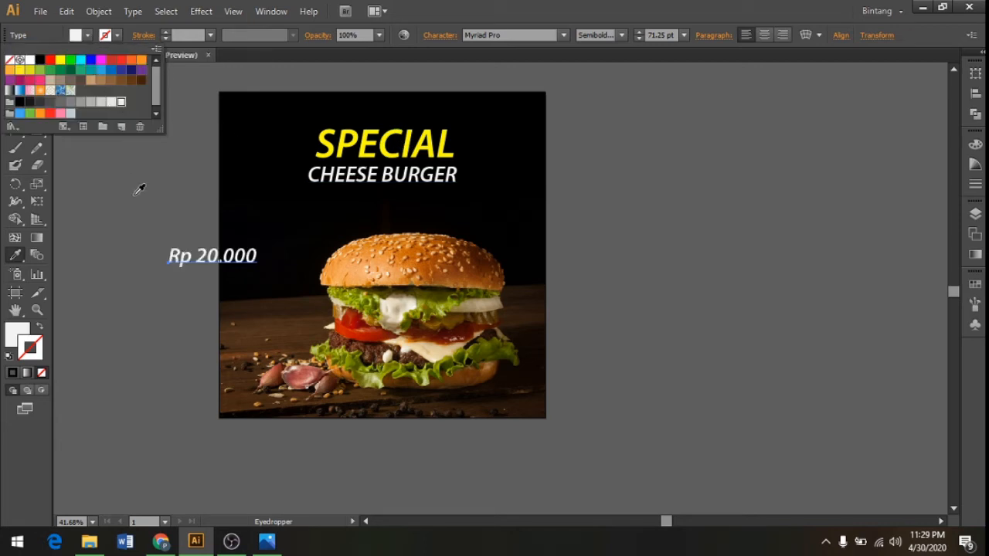
pyautogui.click(139, 188)
# Move the "Rp 20.000" text centrally below "CHEESE BURGER" and enlarge it to about 78.26 pt
pyautogui.click(14, 76)
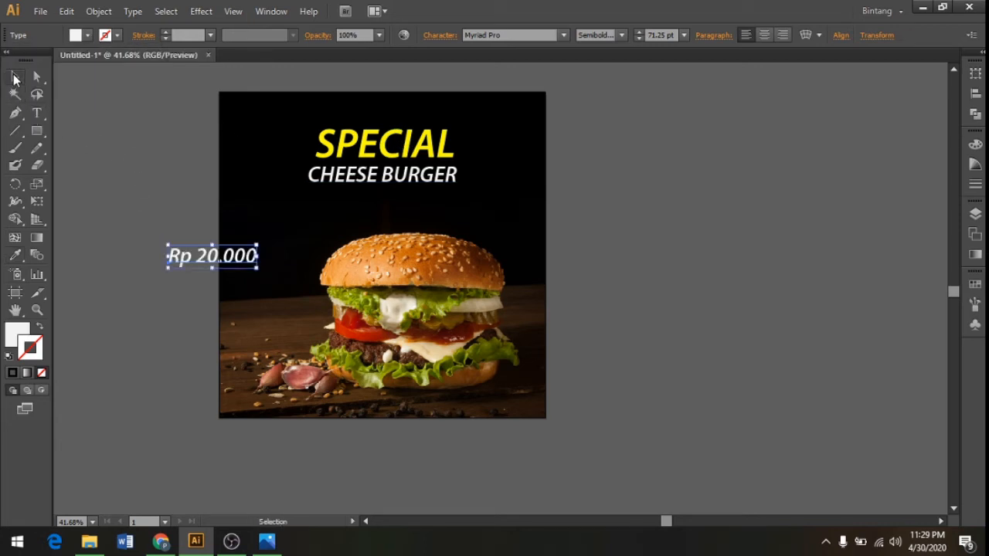
pyautogui.click(116, 188)
pyautogui.moveTo(199, 264); pyautogui.dragTo(345, 215)
pyautogui.moveTo(358, 216); pyautogui.dragTo(415, 217)
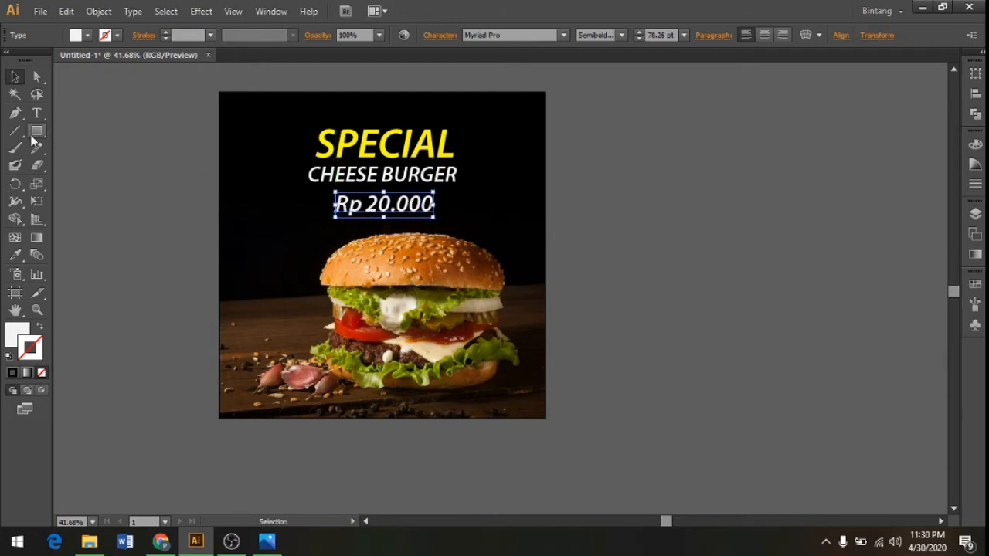
# Place a rounded rectangle behind the "Rp 20.000" text, filled with the yellow sampled from the "SPECIAL" headline
pyautogui.moveTo(33, 137); pyautogui.dragTo(94, 153)
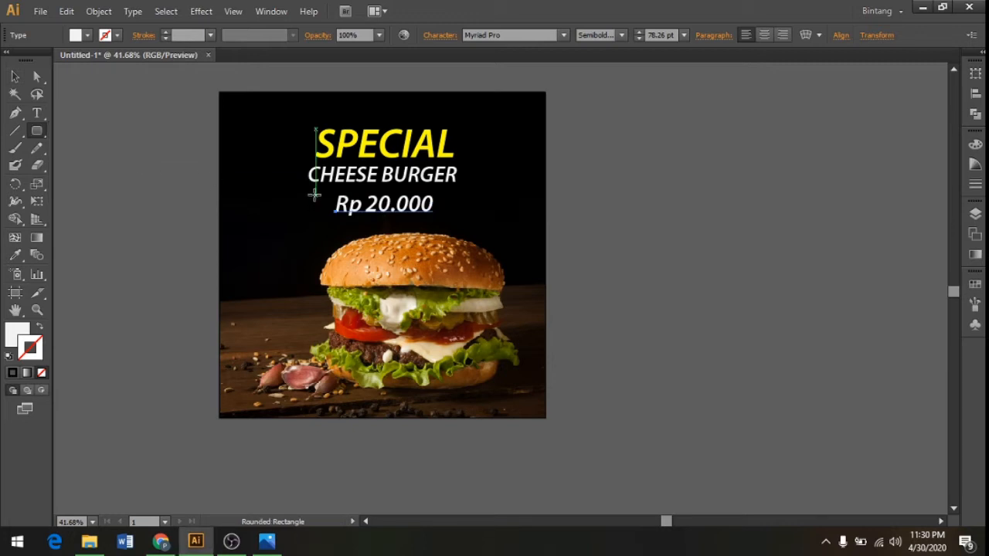
pyautogui.moveTo(315, 193); pyautogui.dragTo(453, 219)
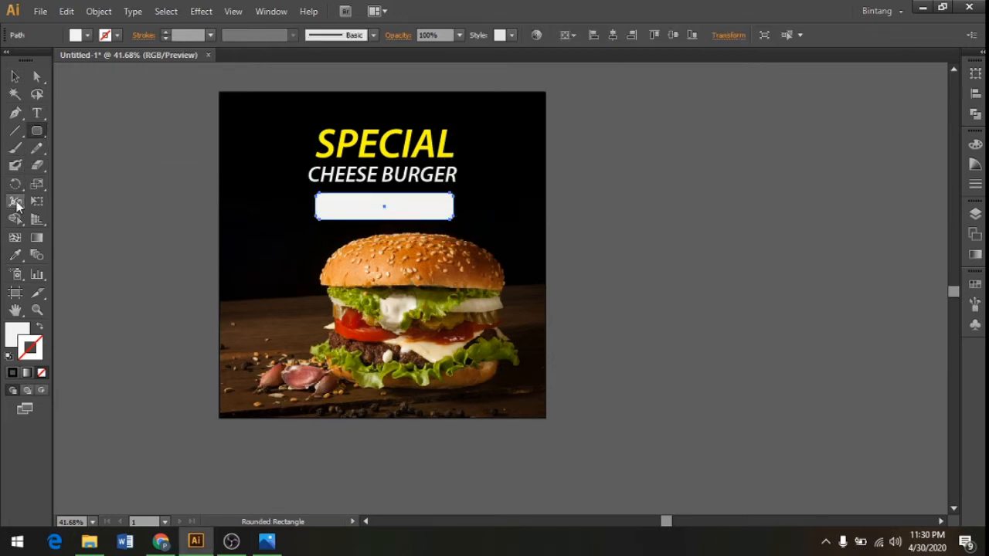
pyautogui.click(15, 255)
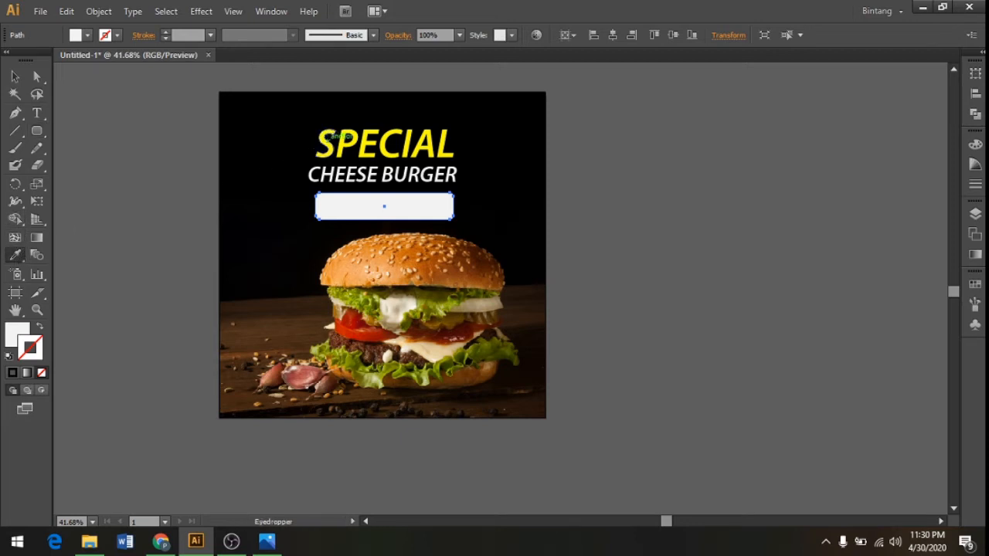
pyautogui.click(321, 137)
pyautogui.click(15, 76)
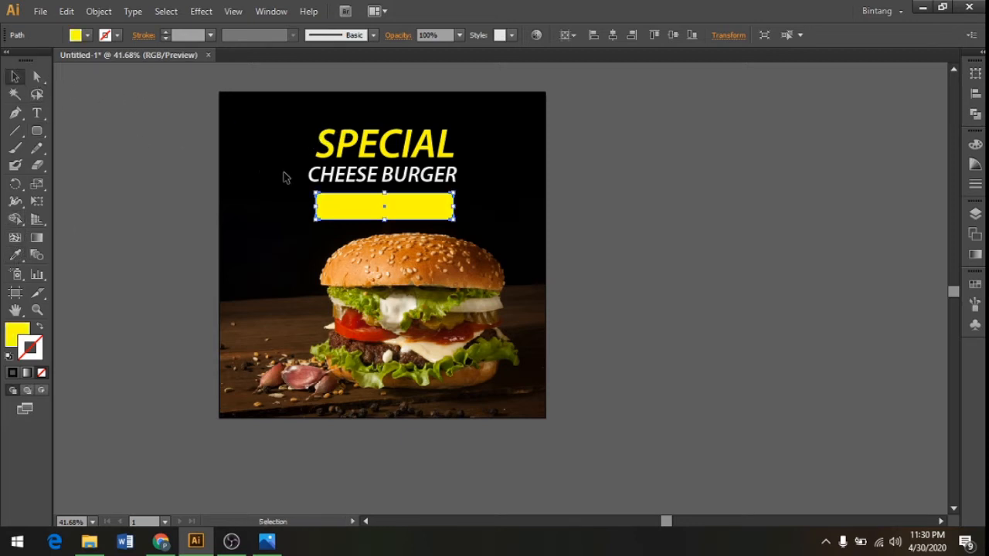
pyautogui.hotkey('ctrl', '[')
pyautogui.click(204, 230)
# Fill the "Rp 20.000" text with black so it contrasts with the yellow rounded rectangle
pyautogui.click(340, 214)
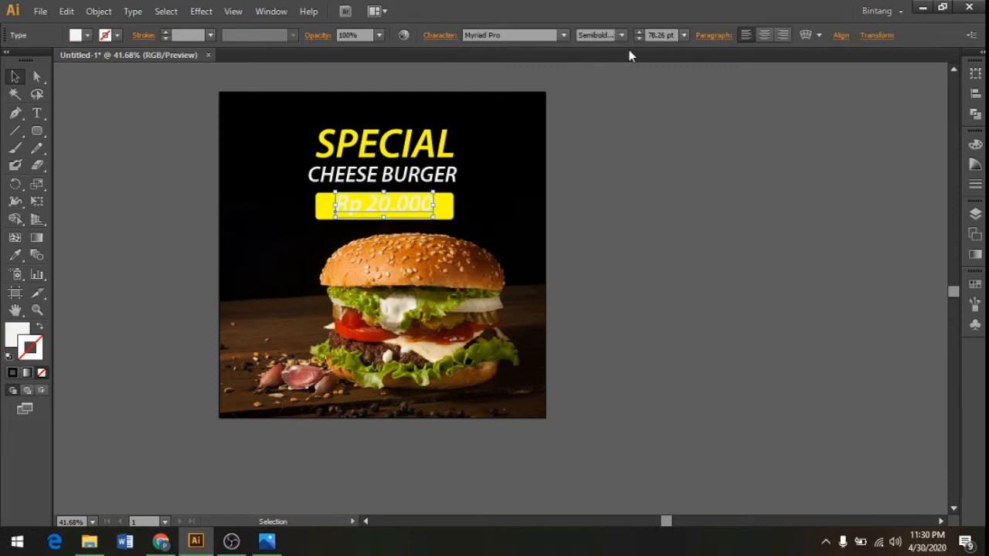
pyautogui.click(88, 35)
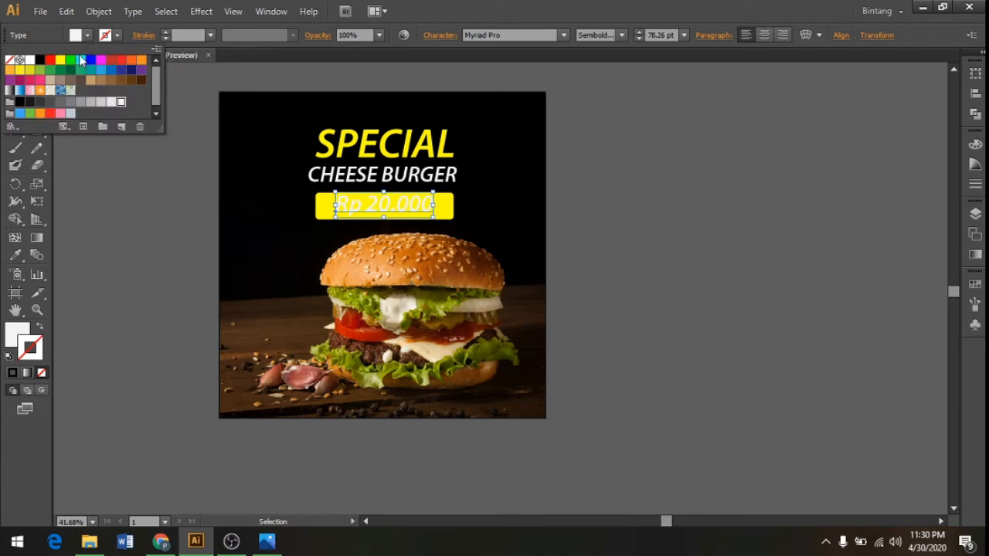
pyautogui.click(11, 101)
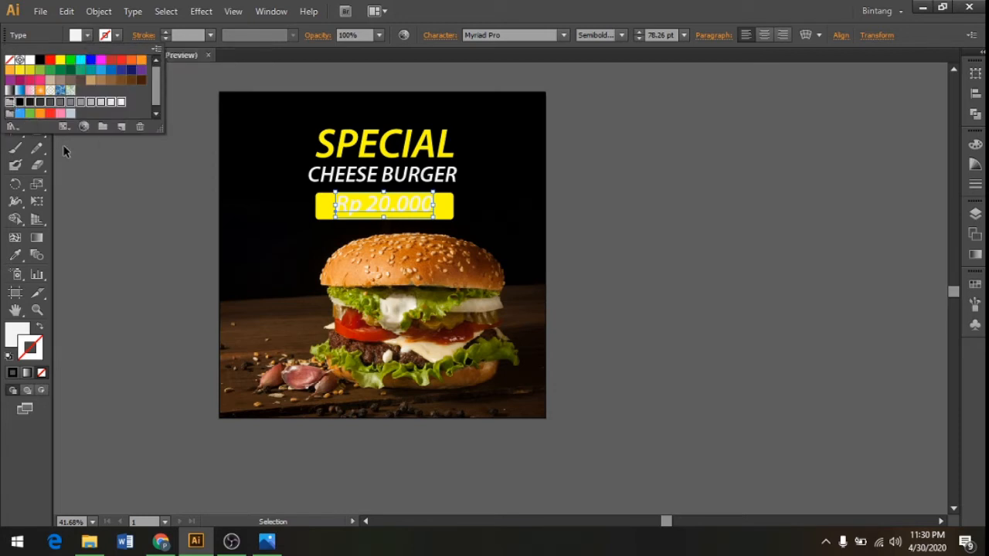
pyautogui.click(20, 102)
pyautogui.click(122, 191)
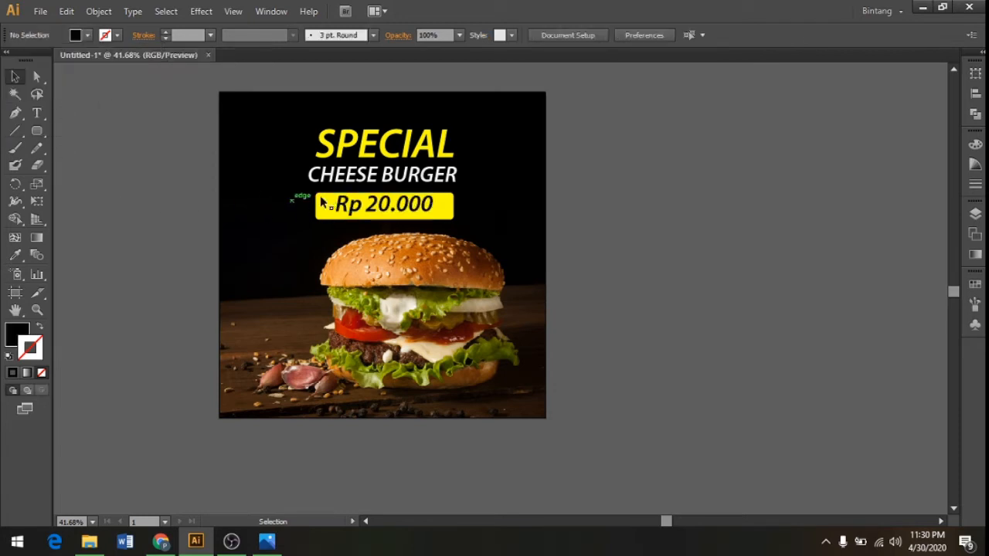
# Center the "Rp 20.000" text horizontally and vertically on the yellow rounded rectangle, using the rectangle as key object
pyautogui.keyDown('shift'); pyautogui.click(453, 212); pyautogui.keyUp('shift')
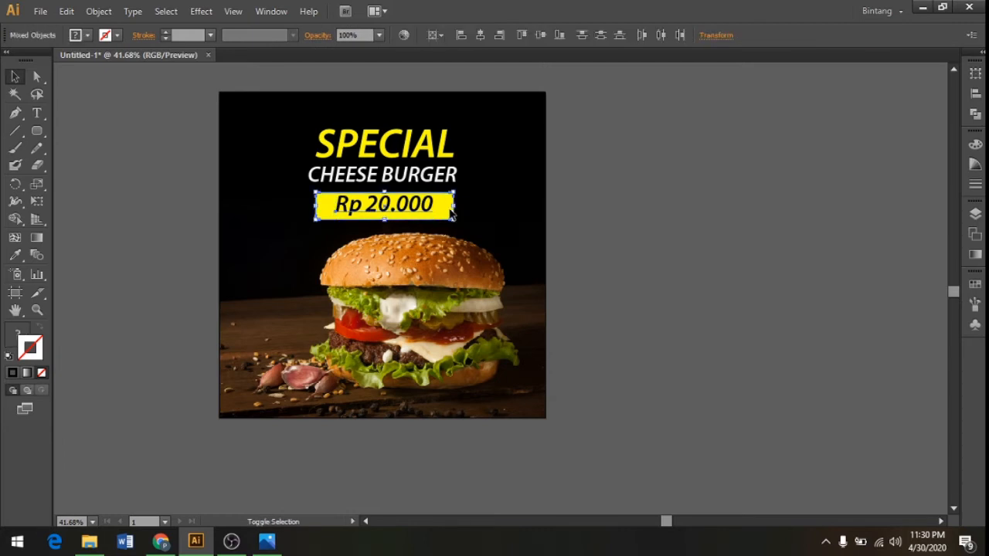
pyautogui.click(431, 36)
pyautogui.click(443, 67)
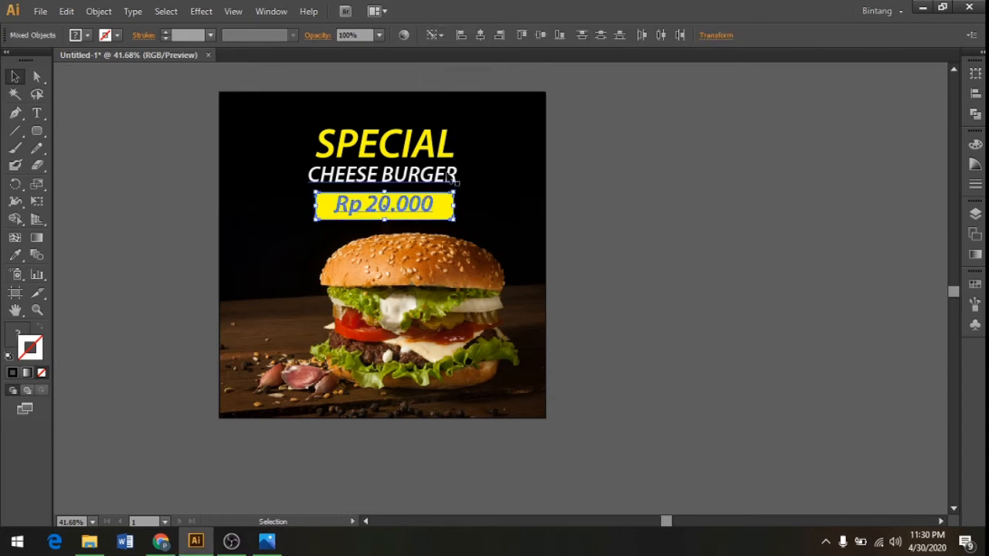
pyautogui.click(451, 207)
pyautogui.click(480, 34)
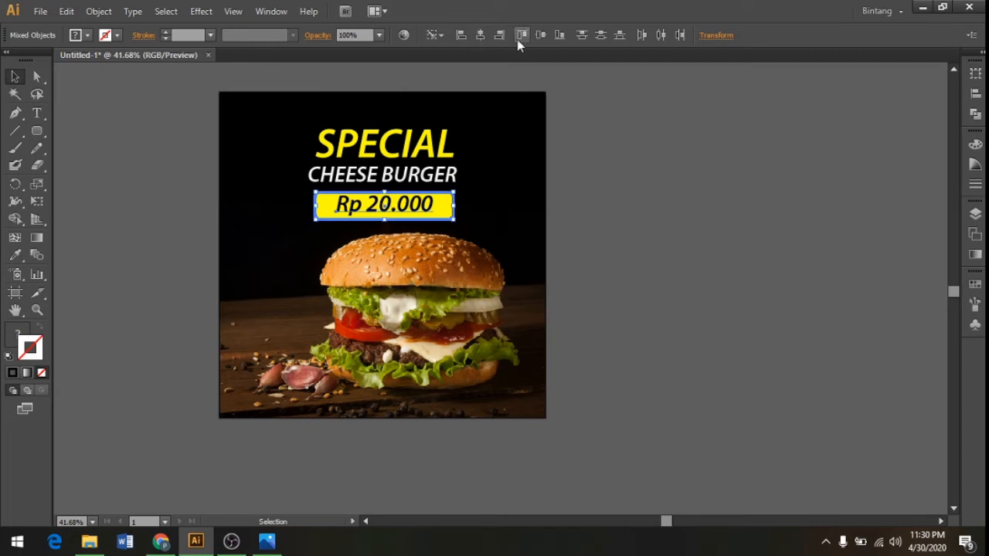
pyautogui.click(540, 35)
pyautogui.click(624, 163)
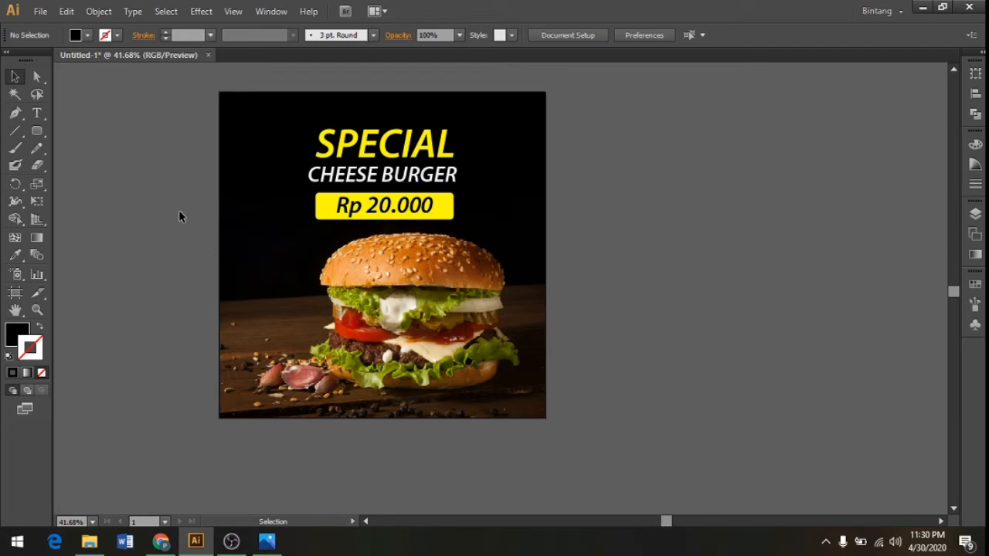
# Add the three-line text "100%", "SAPI", "ASLI" beside the burger's left edge, filled with white at 36 pt
pyautogui.click(38, 114)
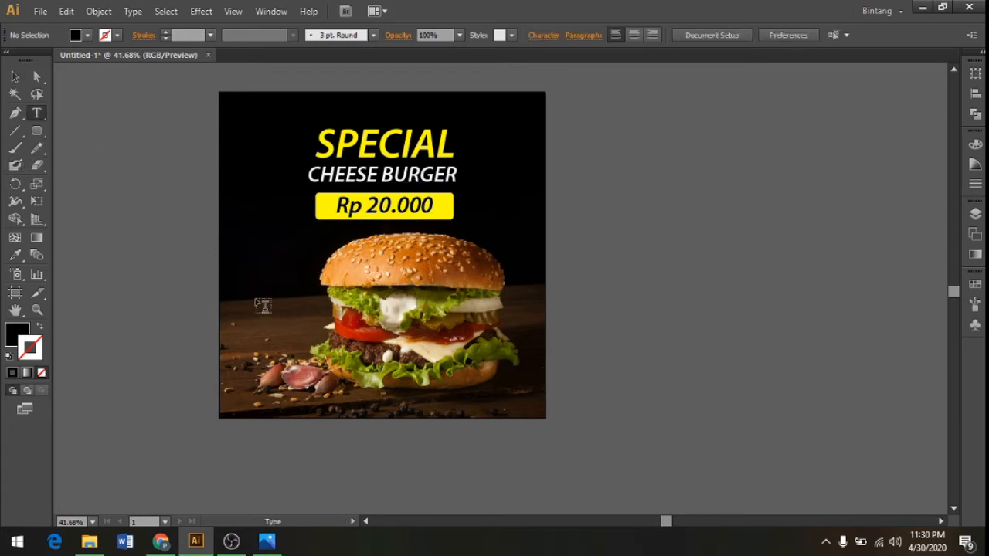
pyautogui.click(241, 277)
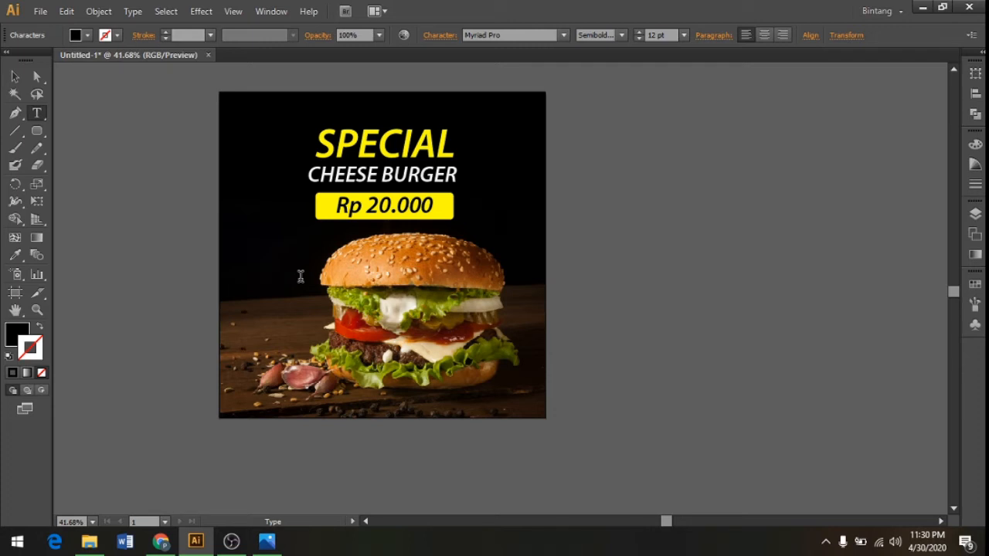
pyautogui.click(15, 76)
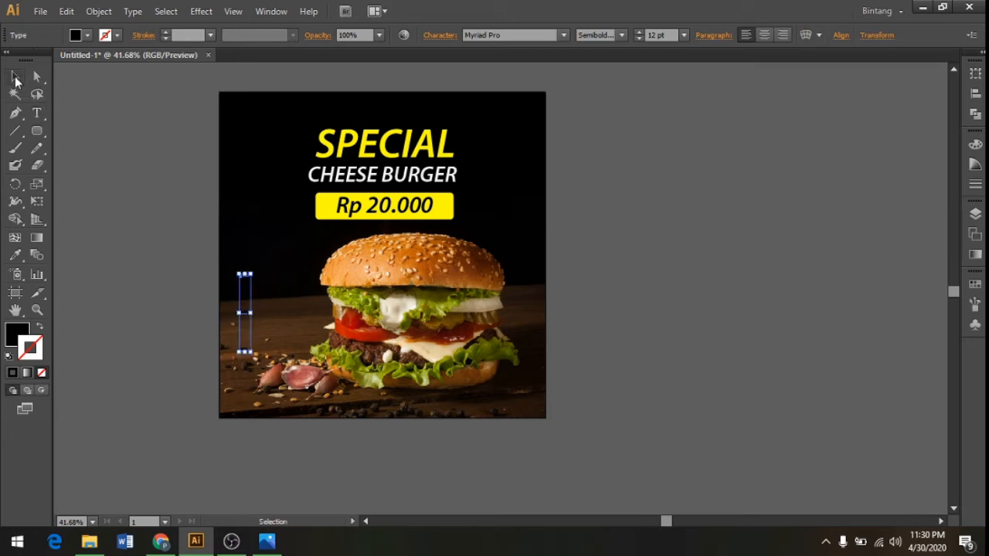
pyautogui.click(85, 38)
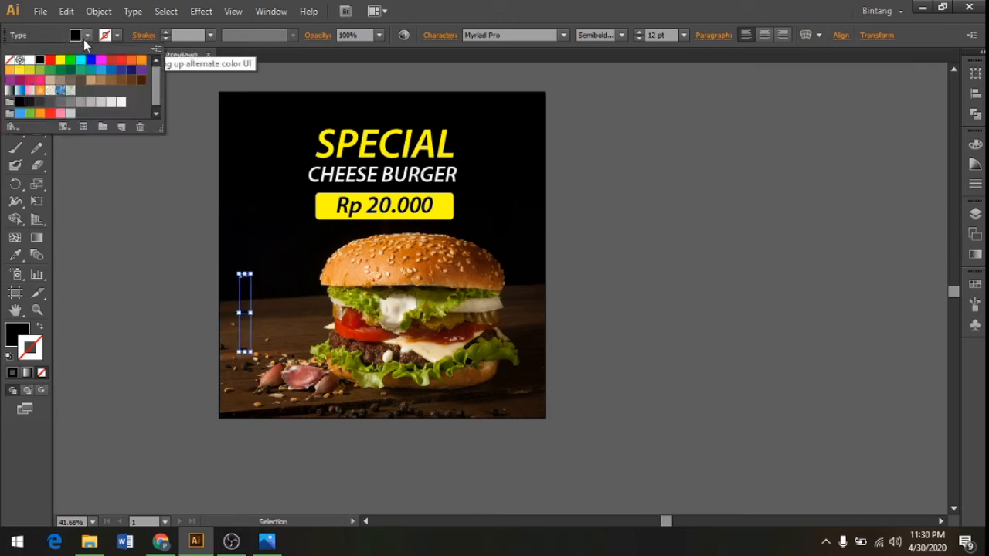
pyautogui.click(120, 101)
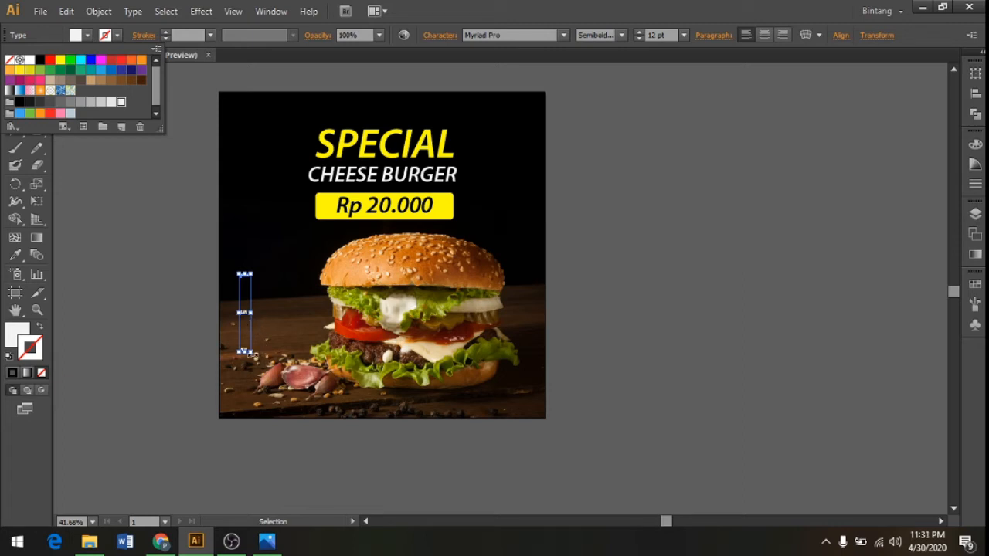
pyautogui.keyDown('shift'); pyautogui.click(251, 353); pyautogui.keyUp('shift')
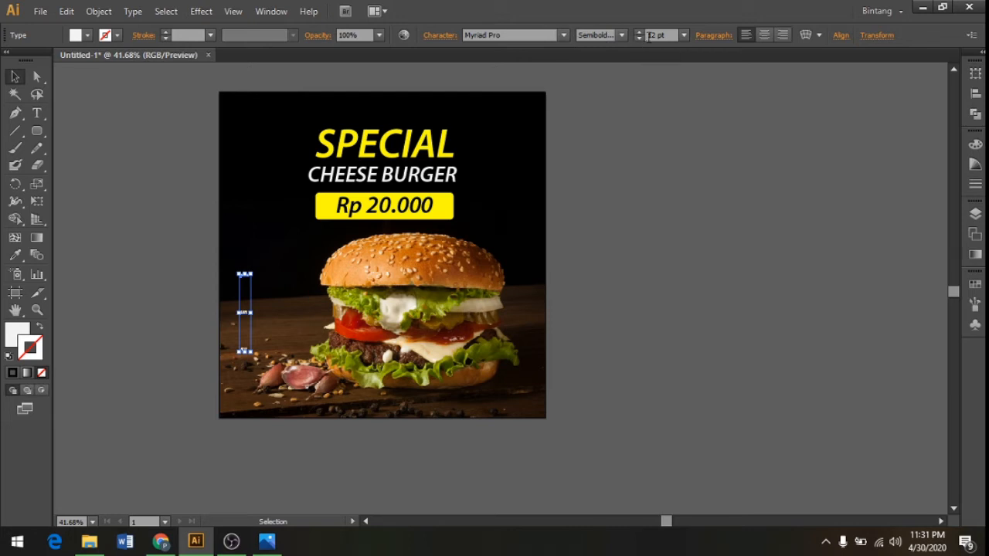
pyautogui.click(682, 35)
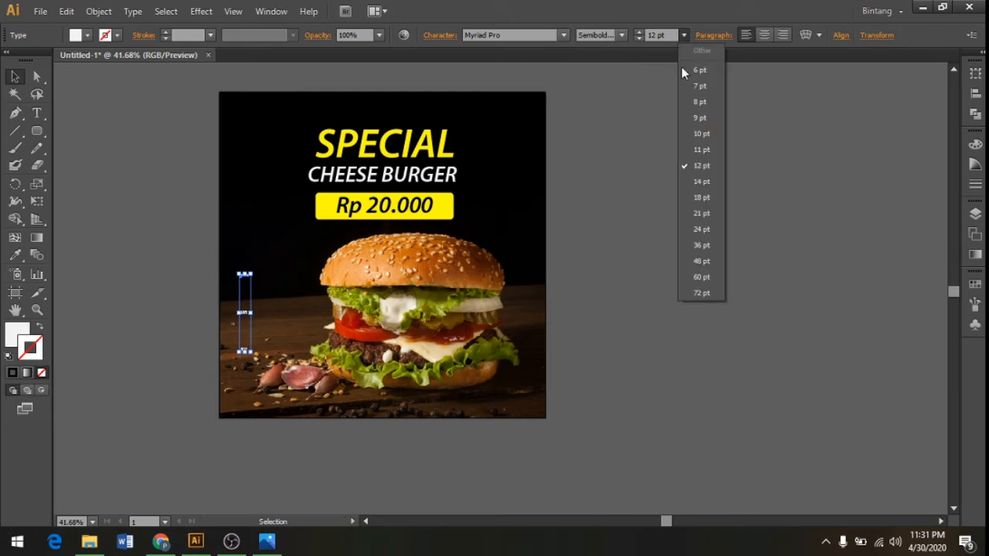
pyautogui.click(714, 247)
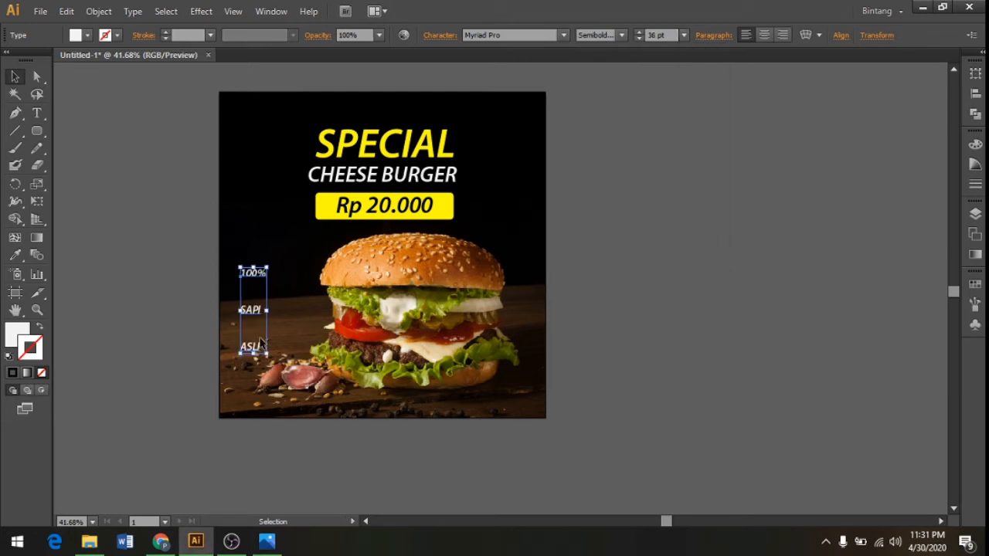
# Tighten the line spacing of the "100% SAPI ASLI" text until its three lines sit close together
pyautogui.hotkey('alt', 'Up')
pyautogui.hotkey('alt', 'Up')
pyautogui.hotkey('alt', 'Up')
pyautogui.hotkey('alt', 'Up')
pyautogui.hotkey('alt', 'Up')
pyautogui.hotkey('alt', 'Up')
pyautogui.hotkey('alt', 'Up')
pyautogui.hotkey('alt', 'Up')
pyautogui.hotkey('alt', 'Up')
pyautogui.hotkey('alt', 'Up')
pyautogui.hotkey('alt', 'Up')
pyautogui.hotkey('alt', 'Up')
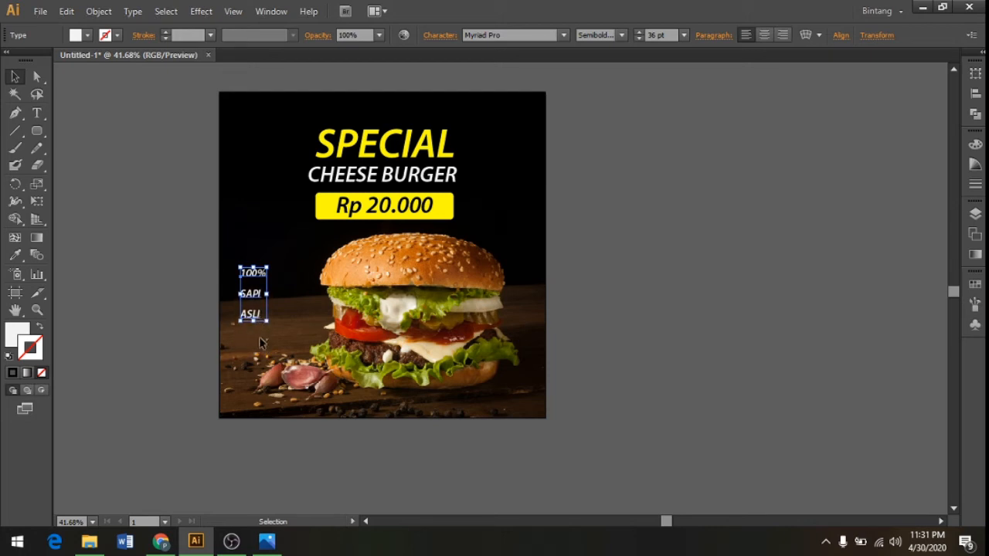
pyautogui.hotkey('alt', 'Up')
pyautogui.hotkey('alt', 'Up')
pyautogui.hotkey('alt', 'Up')
pyautogui.hotkey('alt', 'Up')
pyautogui.hotkey('alt', 'Up')
pyautogui.hotkey('alt', 'Up')
pyautogui.hotkey('alt', 'Up')
pyautogui.hotkey('alt', 'Up')
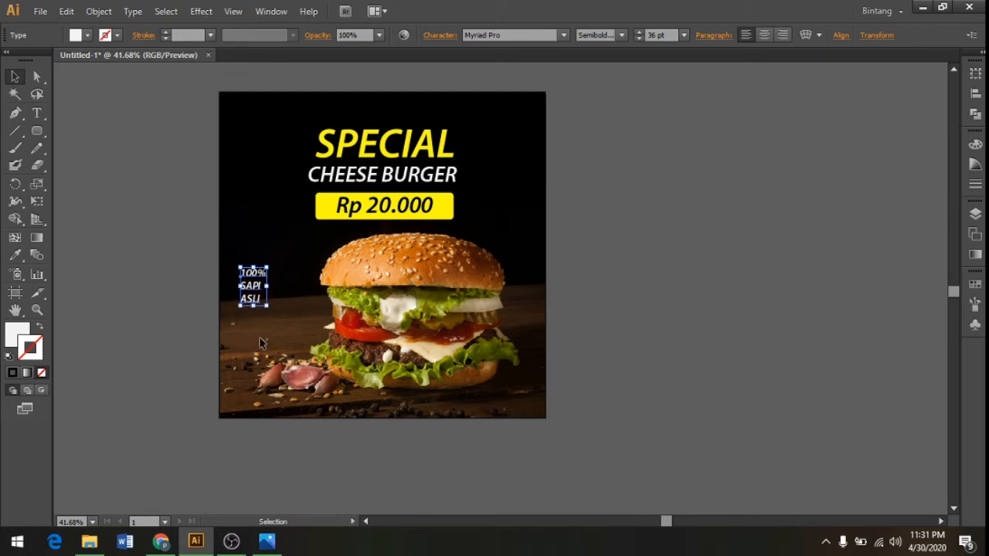
pyautogui.hotkey('alt', 'Up')
pyautogui.hotkey('alt', 'Up')
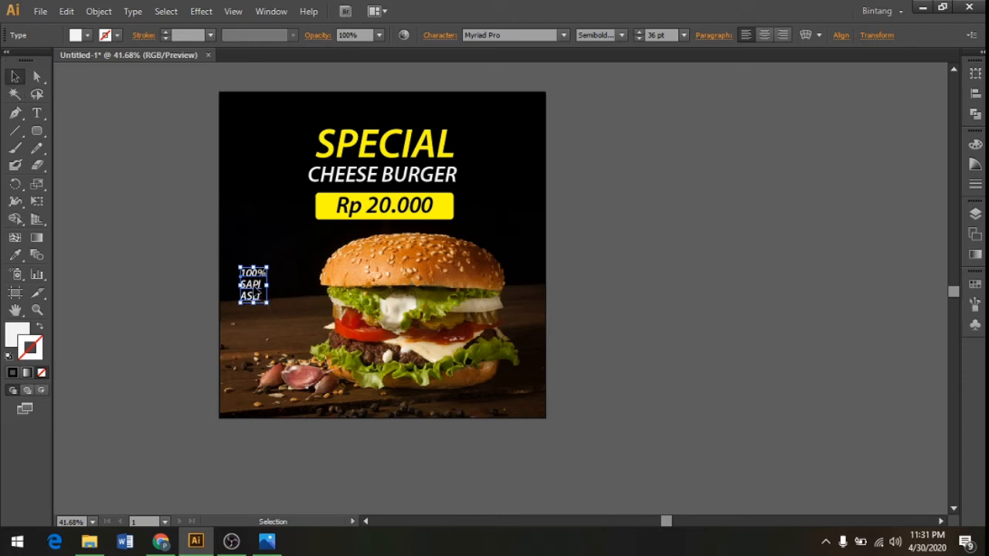
# Convert the "100% SAPI ASLI" text to outlines, enlarge it and place it just left of the burger
pyautogui.rightClick(255, 290)
pyautogui.click(309, 385)
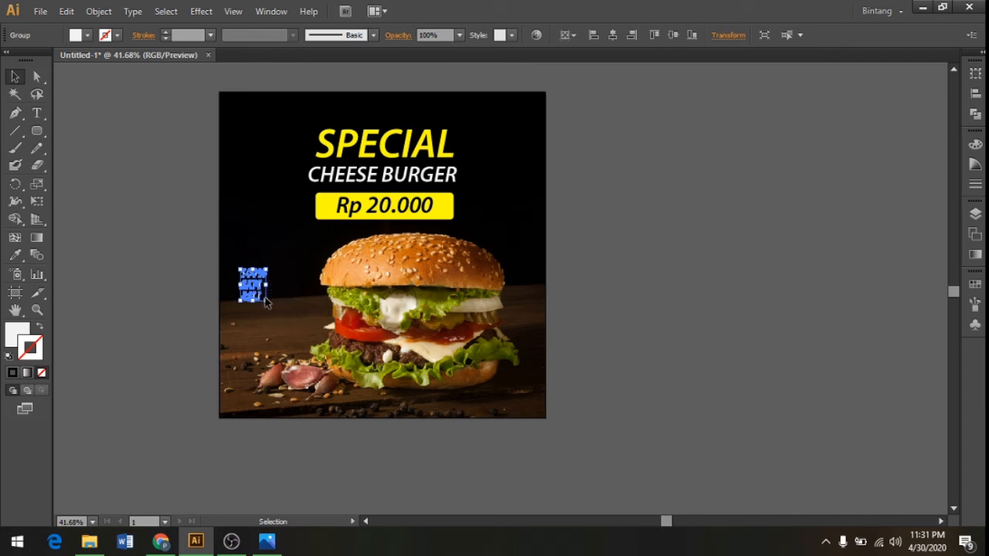
pyautogui.moveTo(270, 302); pyautogui.dragTo(286, 337)
pyautogui.click(93, 265)
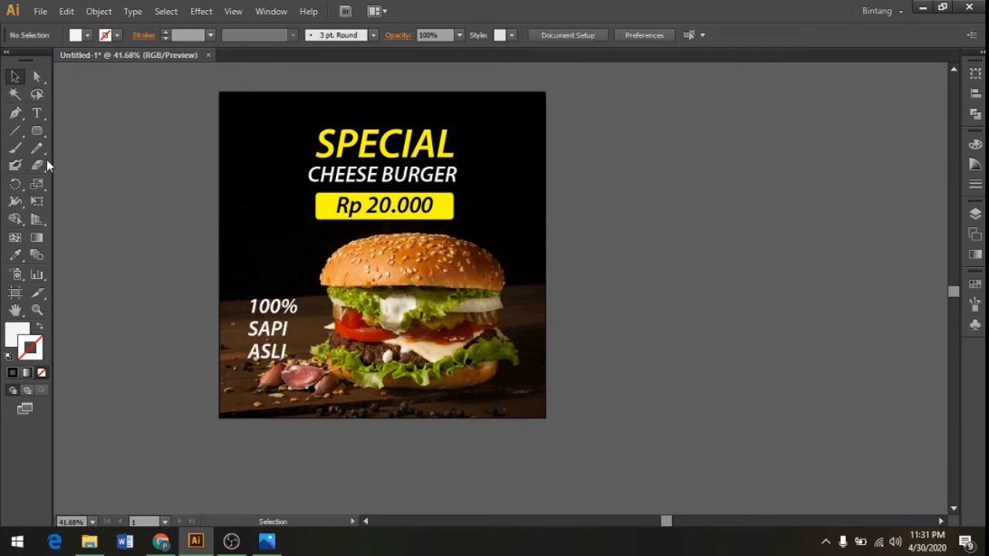
# Draw a rounded rectangle frame around "100% SAPI ASLI" with no fill and a 3 pt white stroke
pyautogui.click(36, 130)
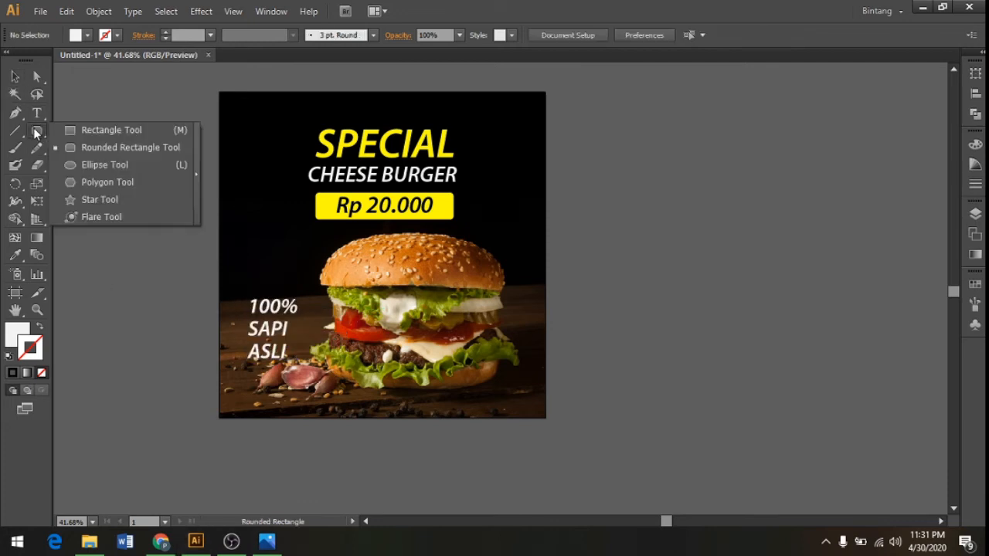
pyautogui.click(109, 146)
pyautogui.moveTo(240, 292); pyautogui.dragTo(306, 364)
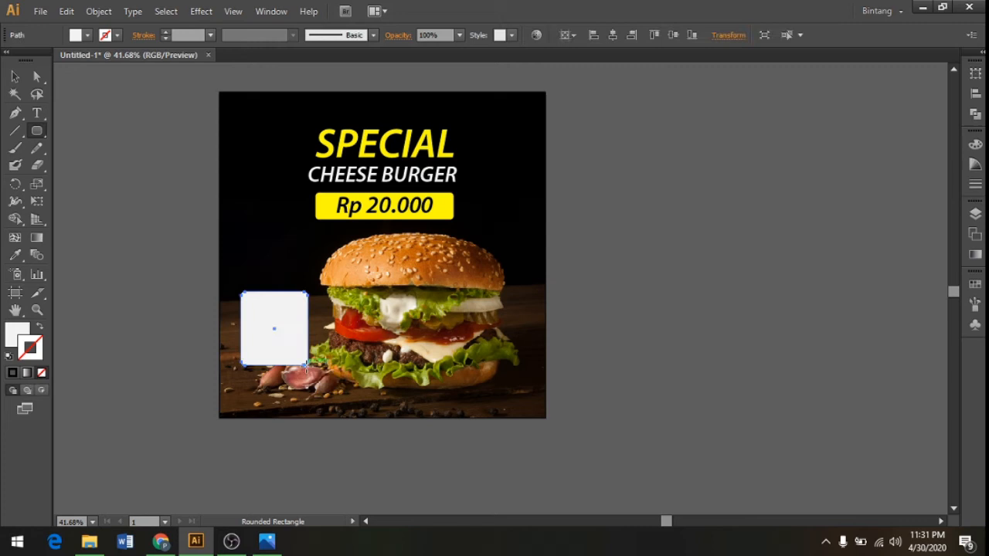
pyautogui.click(40, 330)
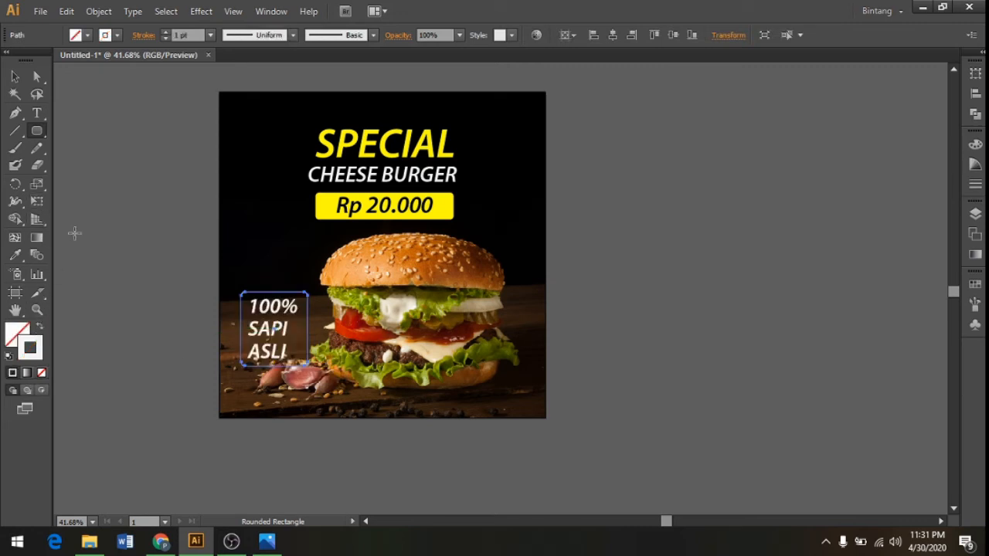
pyautogui.click(210, 35)
pyautogui.click(225, 129)
pyautogui.click(14, 77)
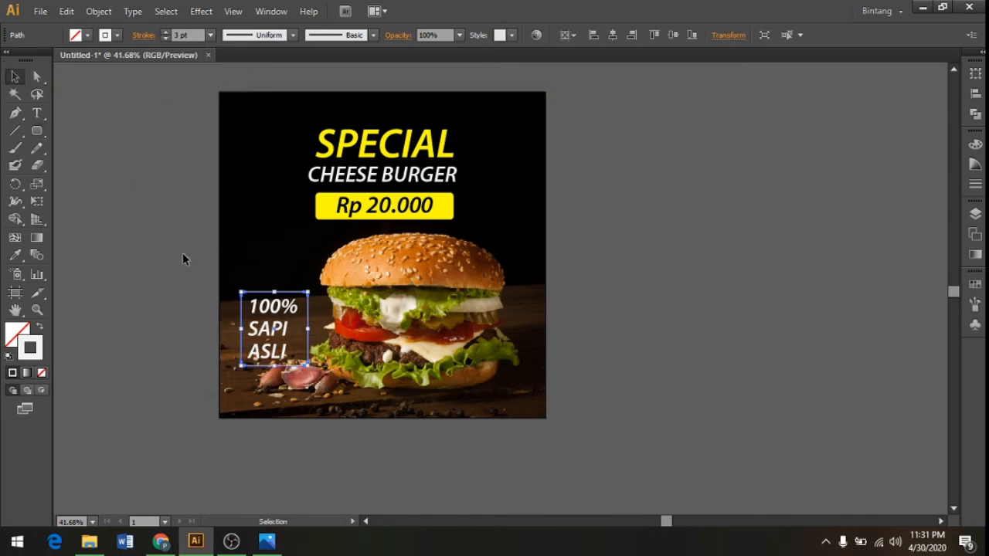
# Center the "100% SAPI ASLI" lettering horizontally in its rounded frame, using the frame as key object
pyautogui.keyDown('shift'); pyautogui.click(271, 311); pyautogui.keyUp('shift')
pyautogui.rightClick(268, 308)
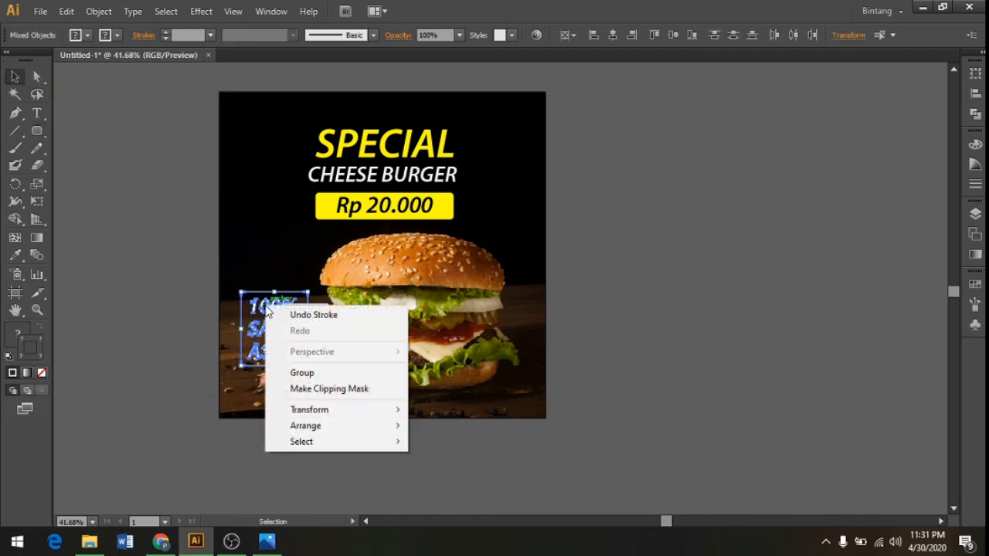
pyautogui.click(569, 35)
pyautogui.click(583, 66)
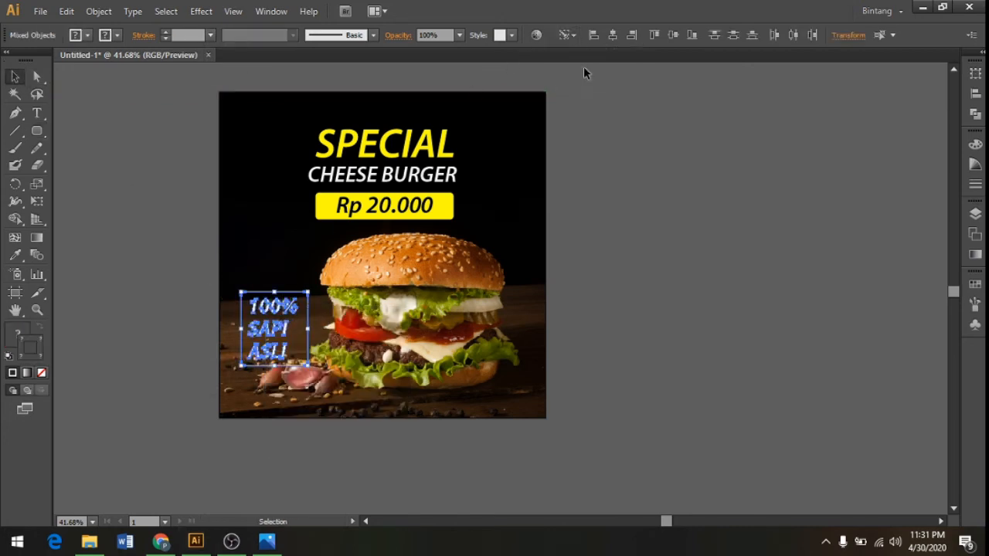
pyautogui.click(620, 32)
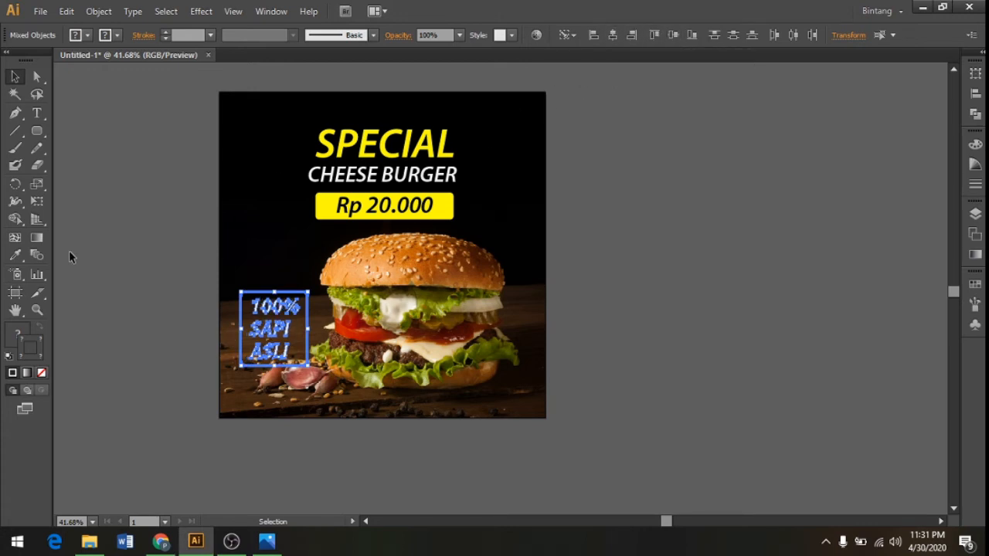
pyautogui.click(106, 243)
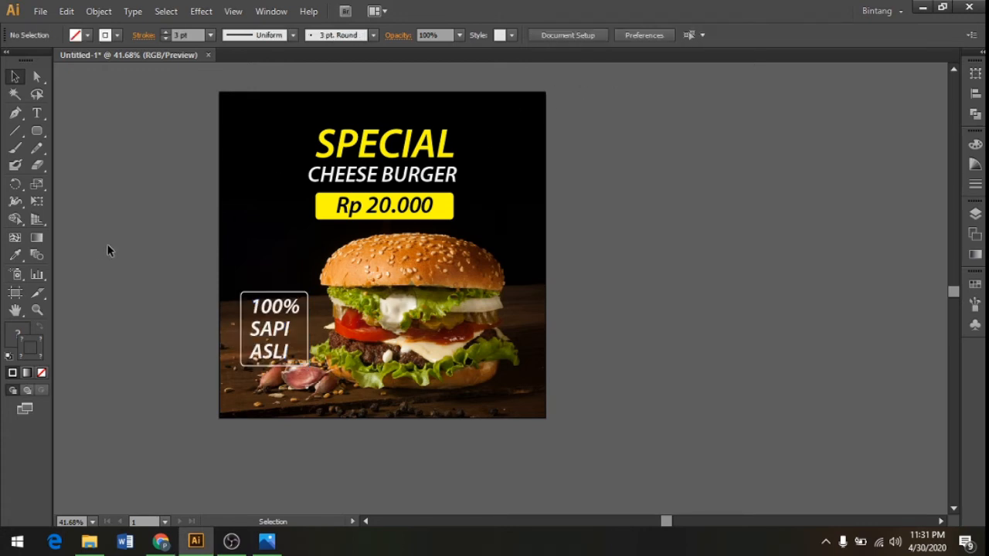
pyautogui.click(272, 308)
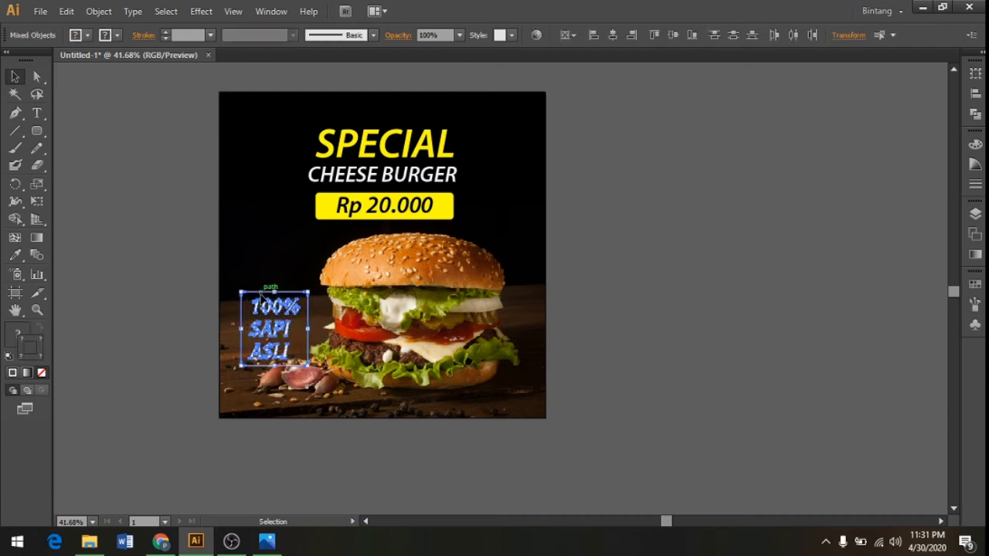
pyautogui.click(161, 307)
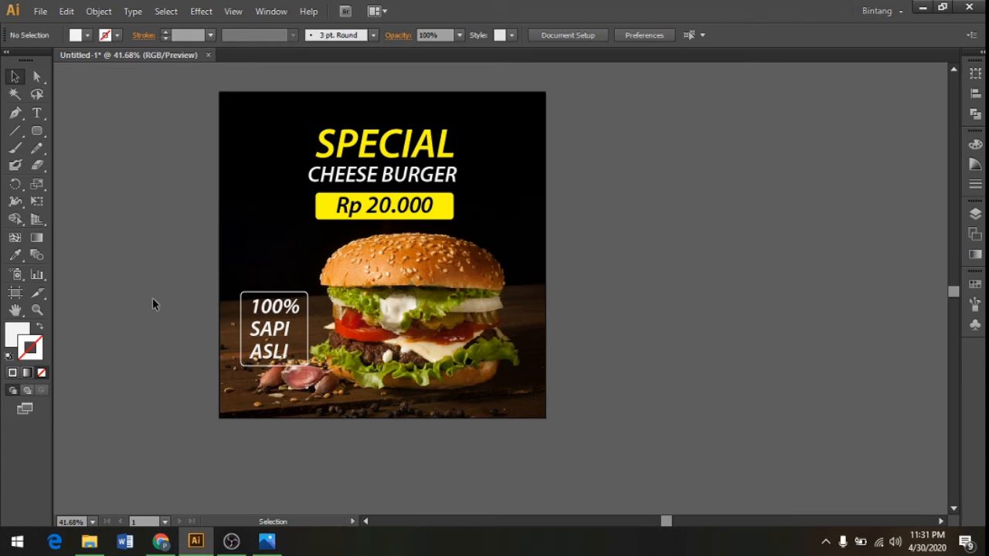
# Draw a circle on the empty canvas left of the artboard, filled with the yellow sampled from the price label
pyautogui.moveTo(42, 133); pyautogui.dragTo(124, 173)
pyautogui.press('Delete')
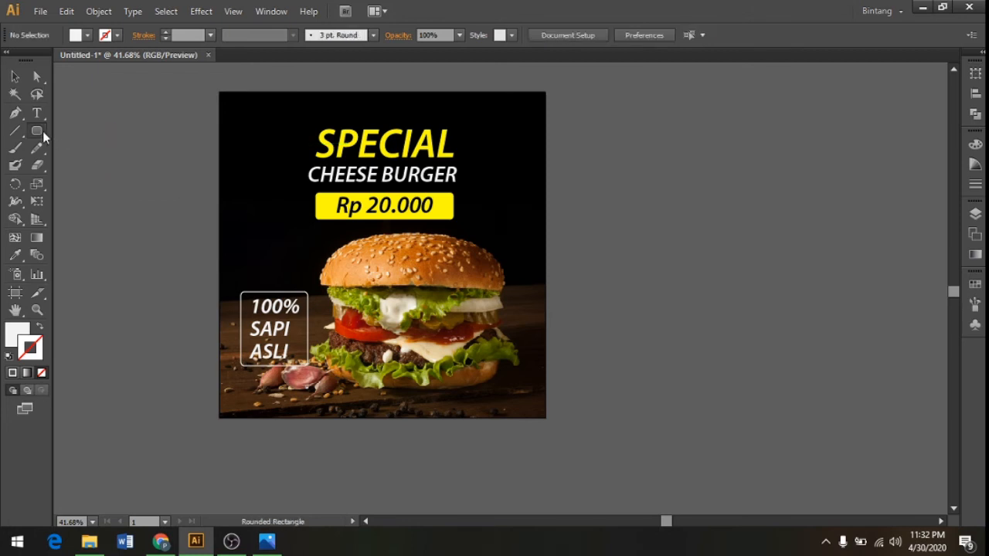
pyautogui.moveTo(43, 131); pyautogui.dragTo(153, 220)
pyautogui.click(15, 77)
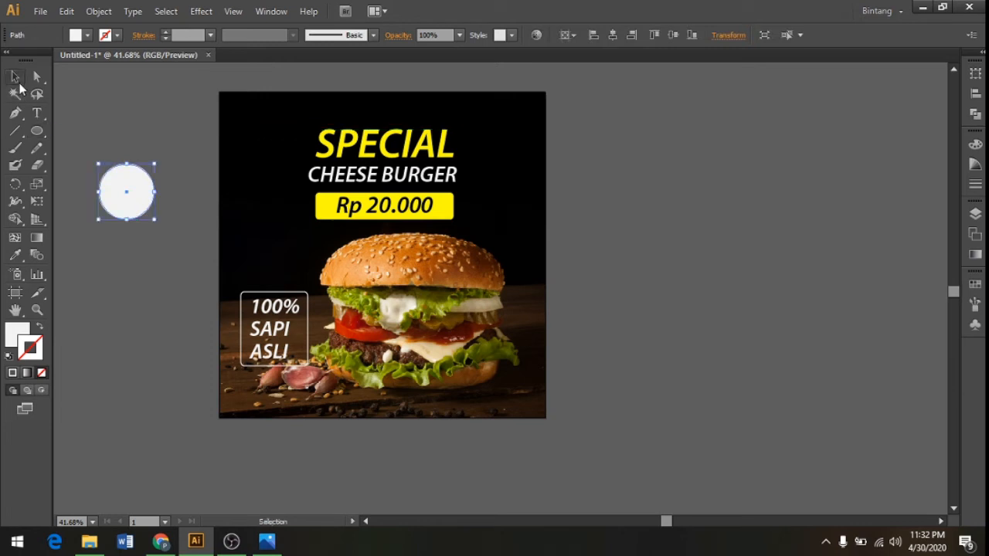
pyautogui.click(17, 258)
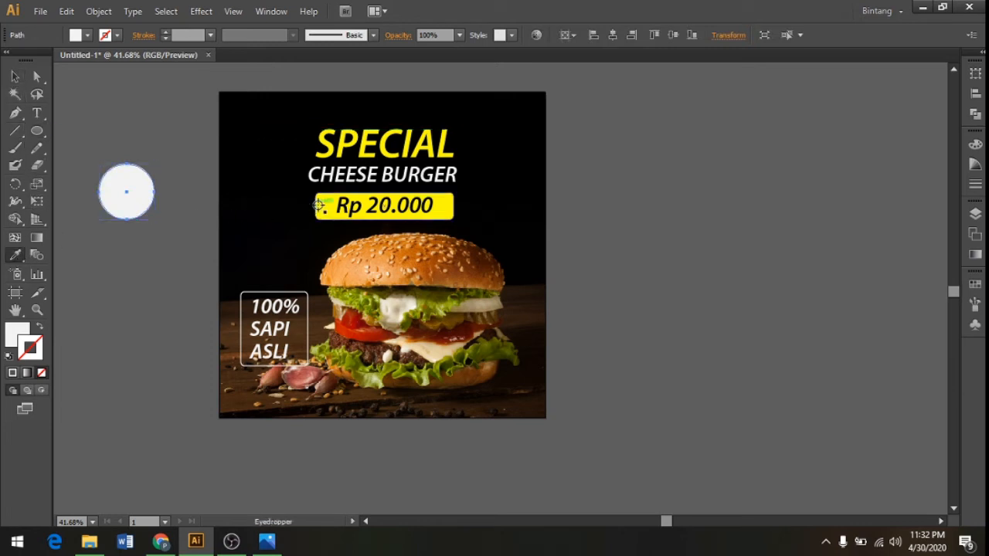
pyautogui.click(319, 205)
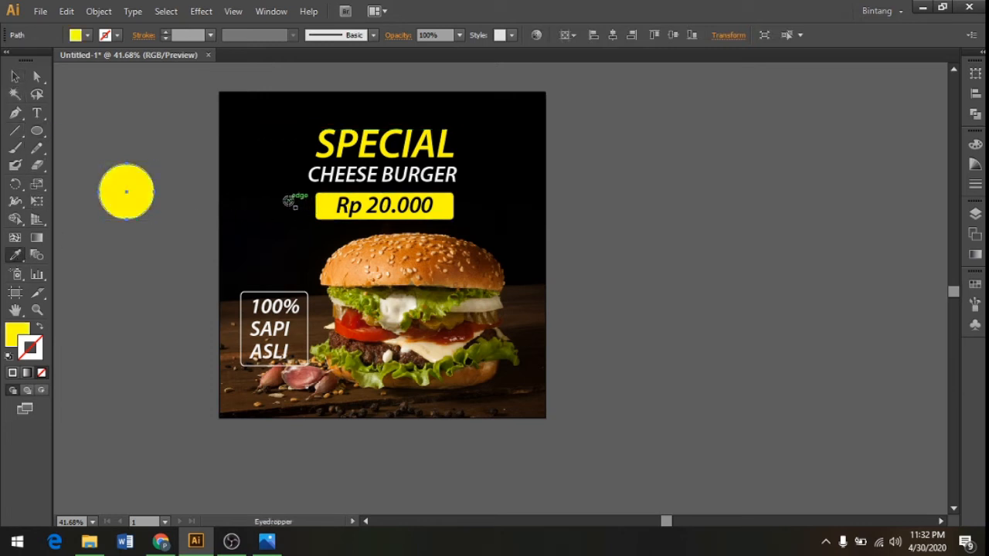
# Draw a thin yellow horizontal rectangle across the middle of the circle, extending past both of its sides
pyautogui.click(15, 77)
pyautogui.moveTo(36, 130); pyautogui.dragTo(97, 128)
pyautogui.moveTo(78, 183)
pyautogui.mouseDown()
pyautogui.moveTo(173, 194)
pyautogui.moveTo(177, 203)
pyautogui.moveTo(126, 187)
pyautogui.mouseUp()
pyautogui.click(15, 78)
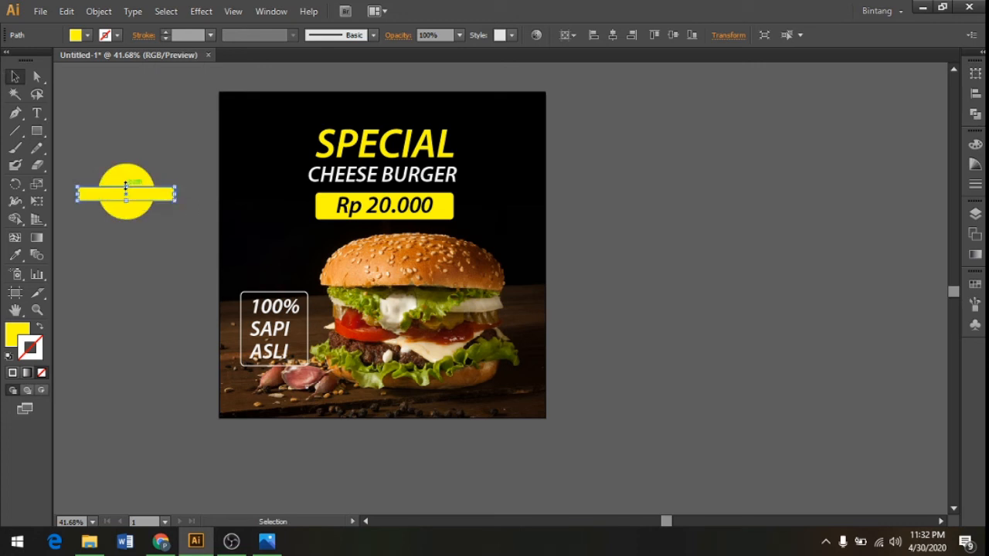
# Align the circle's vertical center with the horizontal bar, using the bar as key object
pyautogui.keyDown('shift'); pyautogui.click(126, 206); pyautogui.keyUp('shift')
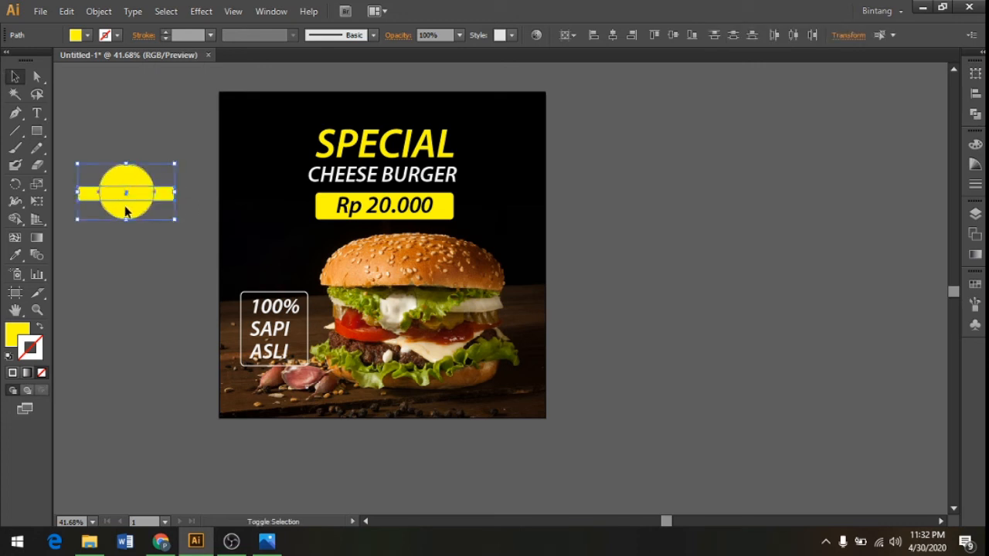
pyautogui.click(125, 194)
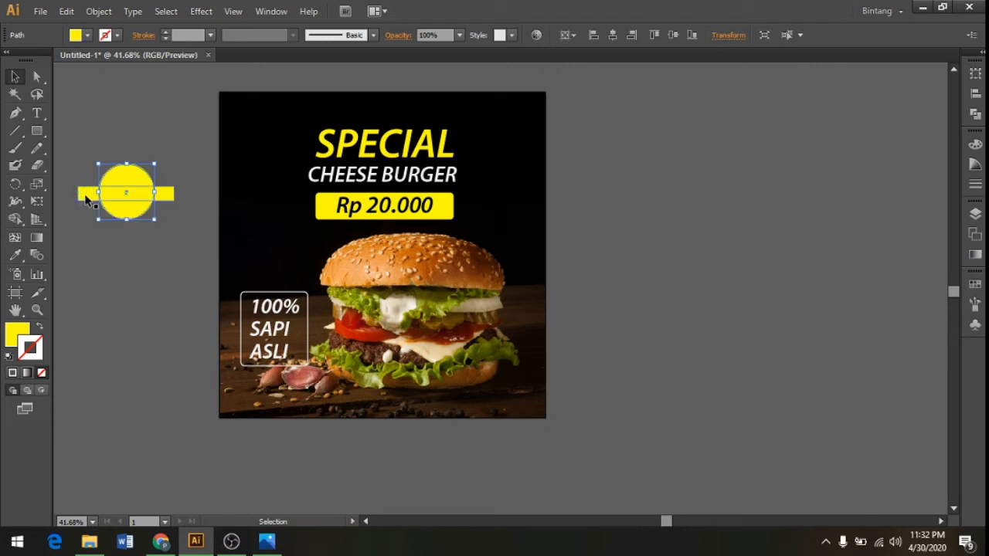
pyautogui.keyDown('shift'); pyautogui.click(85, 195); pyautogui.keyUp('shift')
pyautogui.click(566, 36)
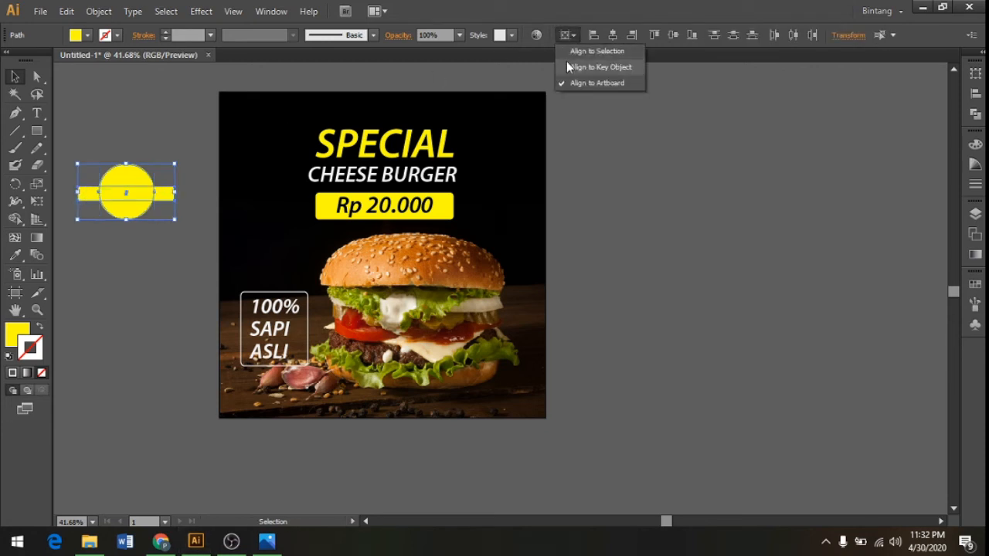
pyautogui.click(572, 64)
pyautogui.click(673, 37)
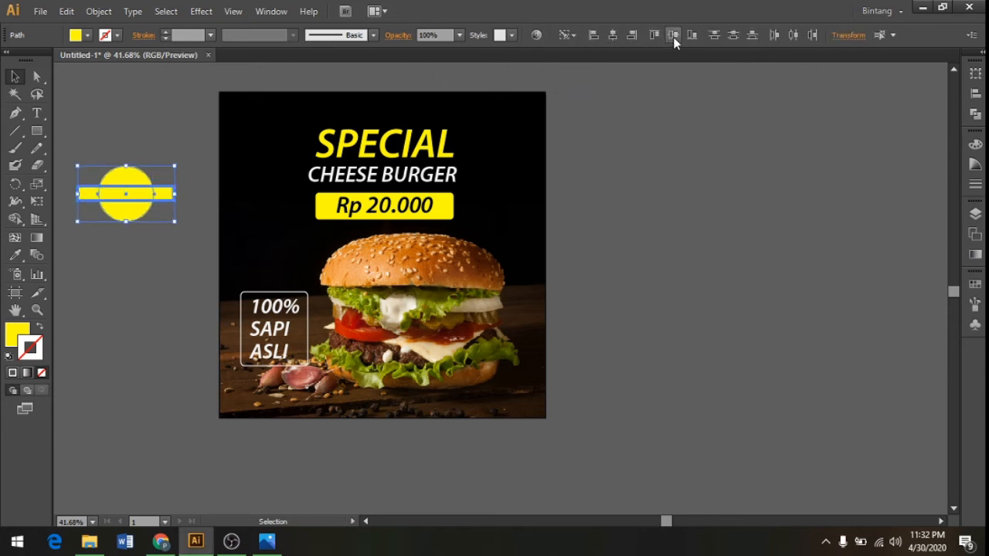
pyautogui.click(161, 137)
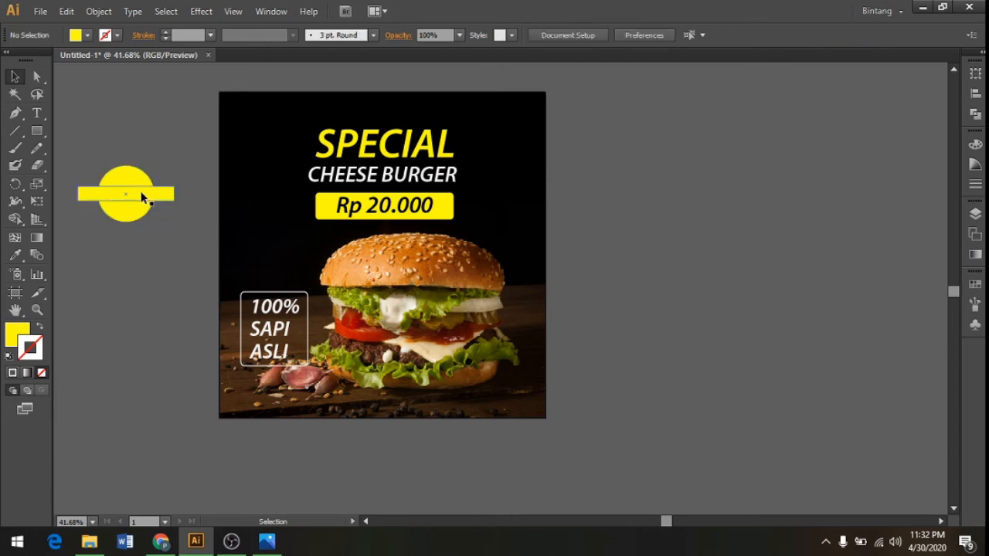
# Split the overlapping circle and bar into separate pieces with the Pathfinder Divide operation
pyautogui.moveTo(95, 159); pyautogui.dragTo(122, 207)
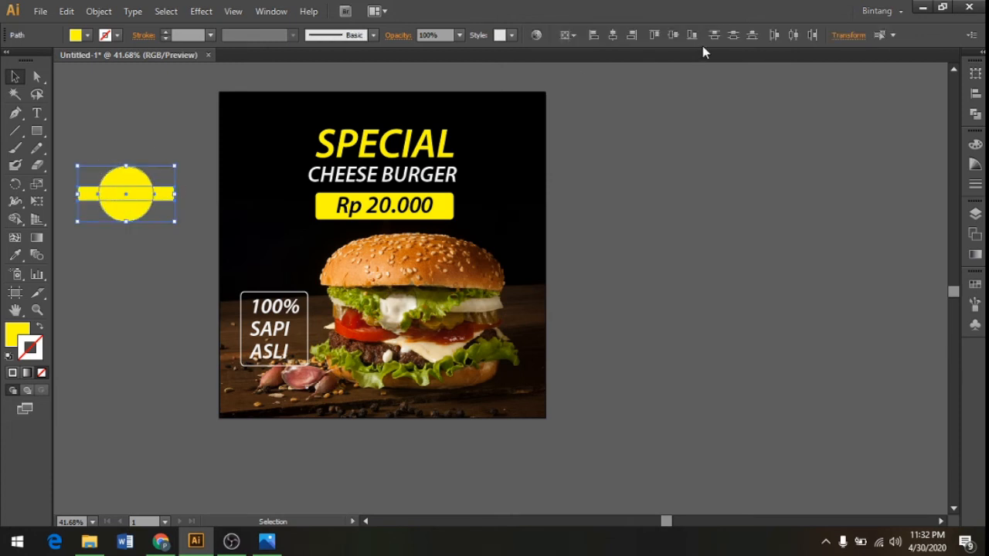
pyautogui.click(976, 113)
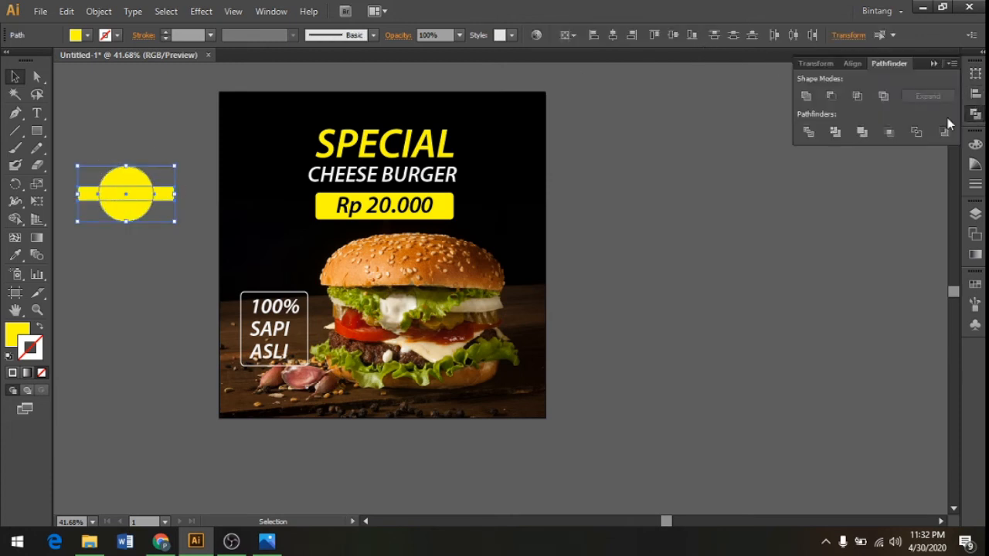
pyautogui.click(808, 132)
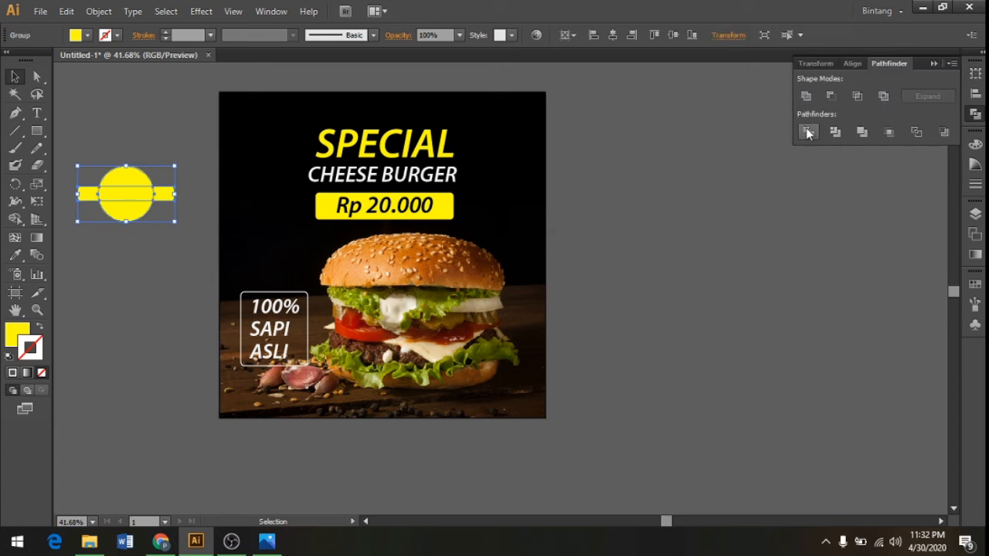
pyautogui.click(104, 127)
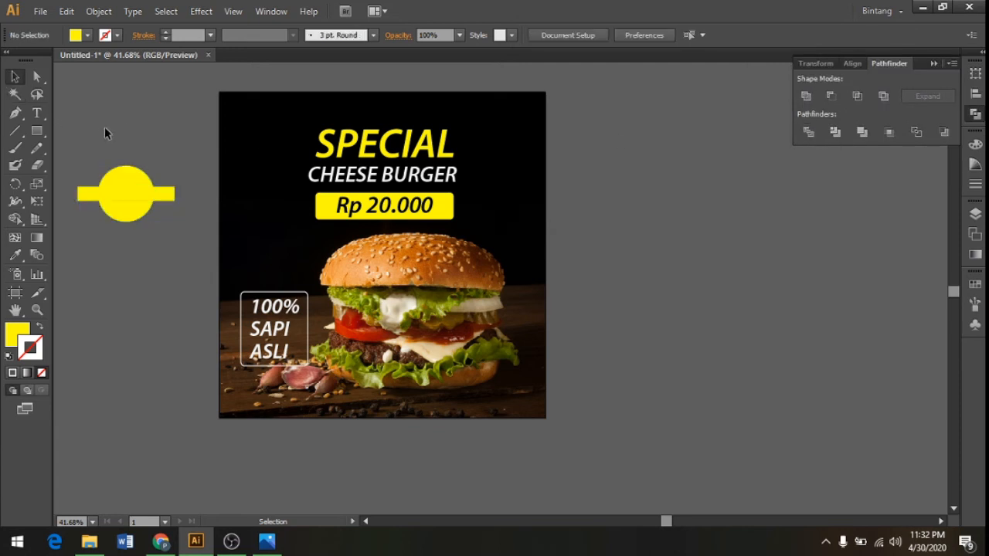
# Ungroup the divided pieces and delete the three bar segments, keeping only the upper and lower circle caps
pyautogui.rightClick(126, 183)
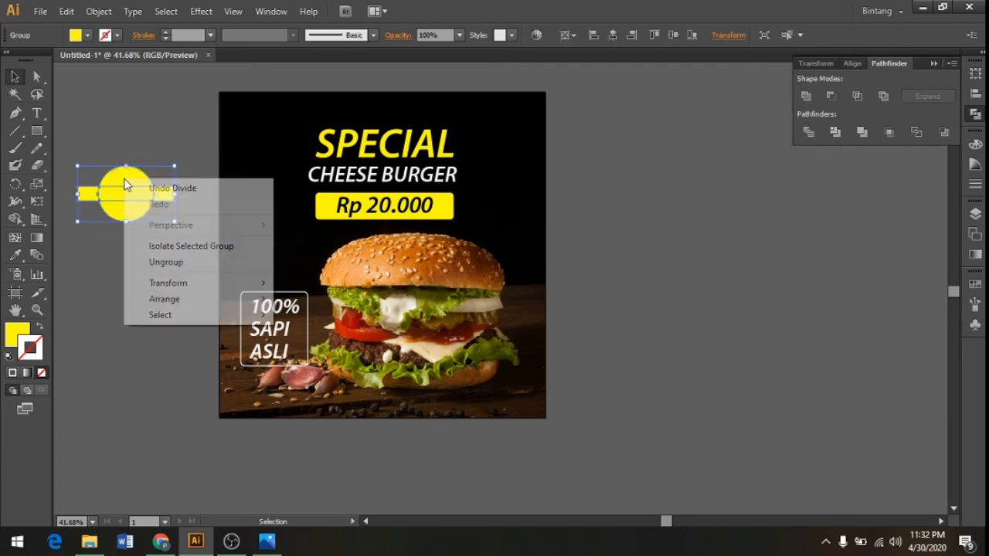
pyautogui.click(166, 262)
pyautogui.click(158, 239)
pyautogui.click(167, 198)
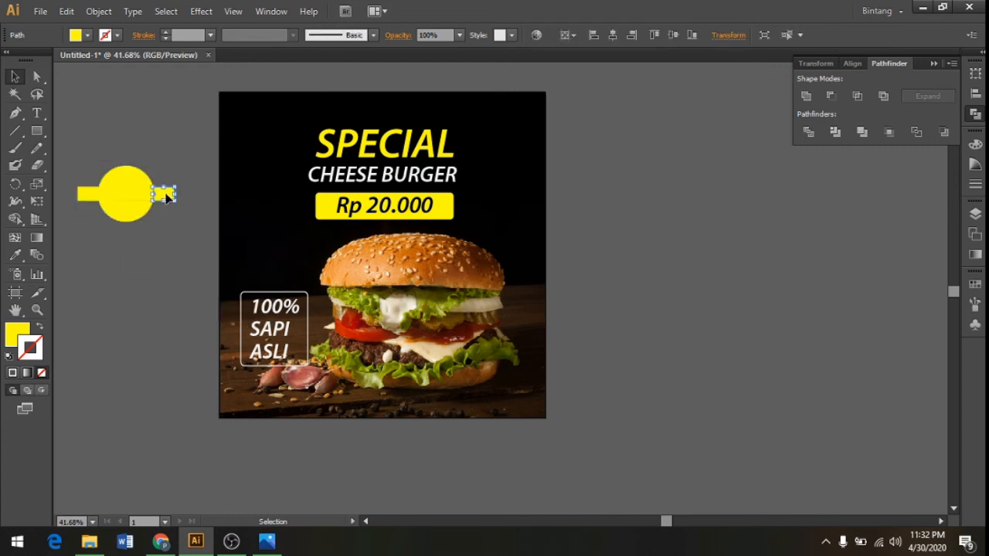
pyautogui.press('Delete')
pyautogui.click(136, 195)
pyautogui.press('Delete')
pyautogui.click(89, 194)
pyautogui.press('Delete')
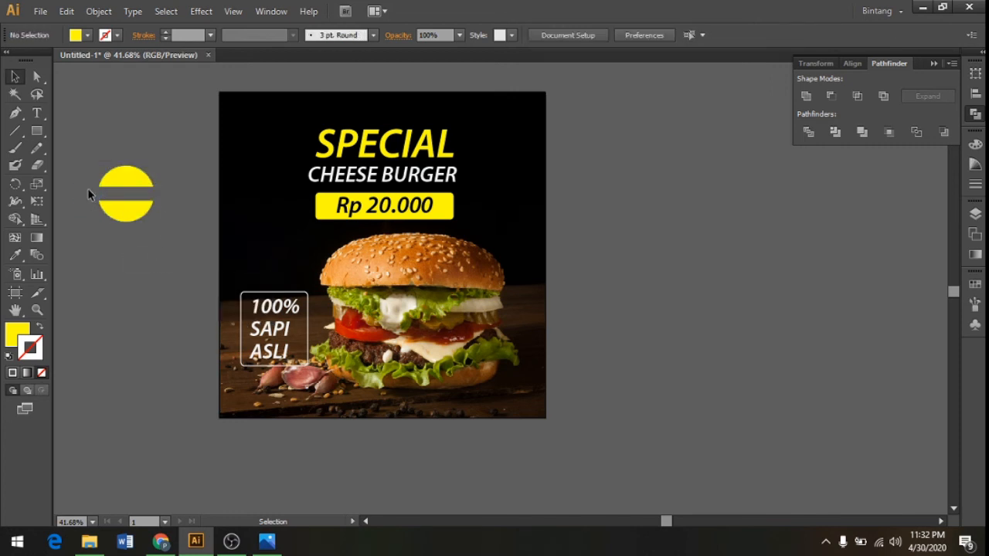
# Group the two circle caps and place them, scaled down, in the upper-left corner of the poster as a logo emblem
pyautogui.click(118, 213)
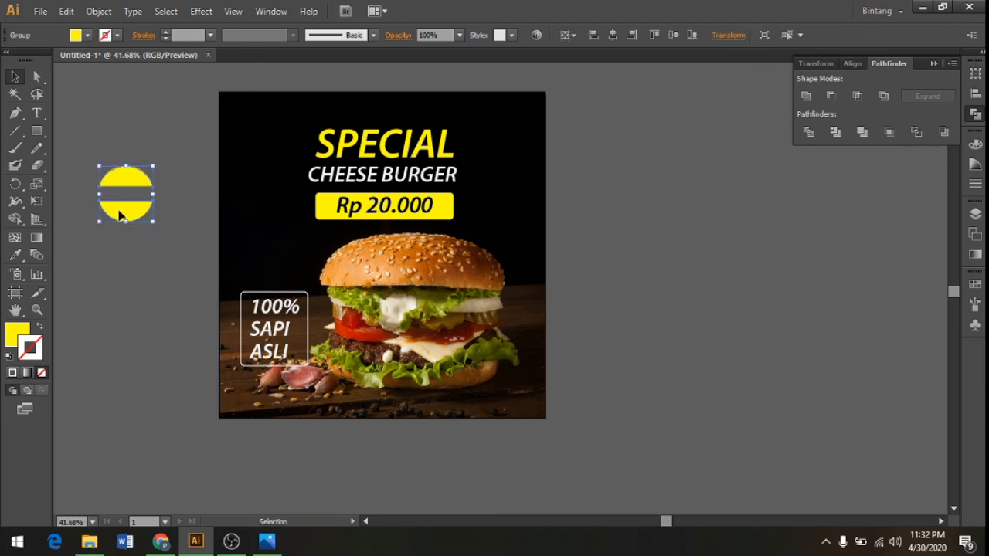
pyautogui.moveTo(153, 221); pyautogui.dragTo(261, 130)
pyautogui.click(159, 181)
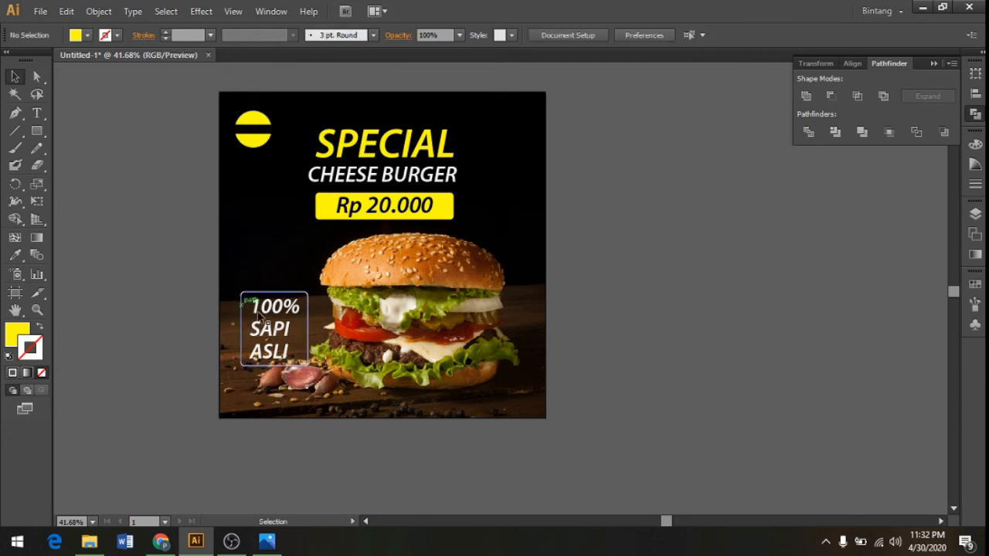
pyautogui.click(261, 309)
pyautogui.click(158, 238)
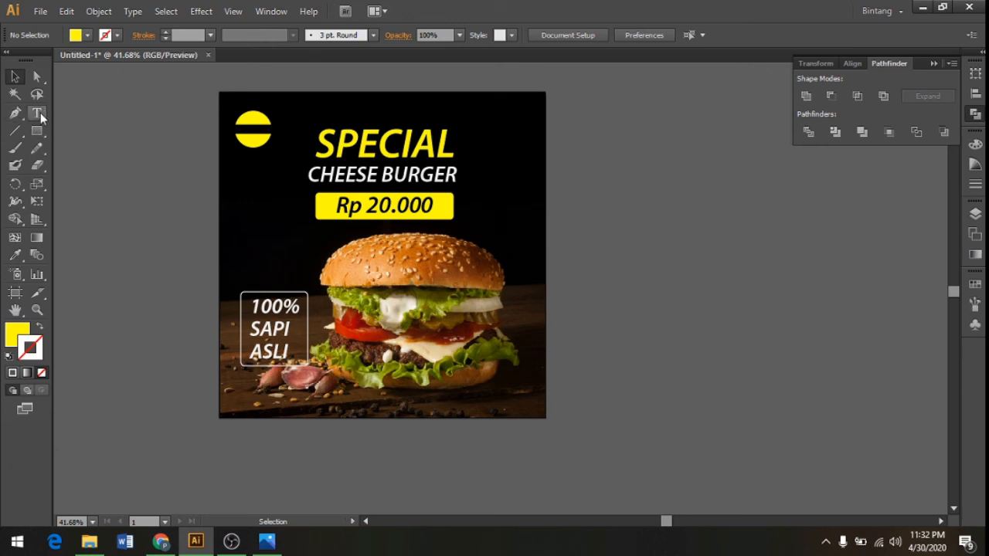
# Add the text "Your Logo" on the empty canvas left of the artboard and fill it with white
pyautogui.click(37, 113)
pyautogui.click(102, 195)
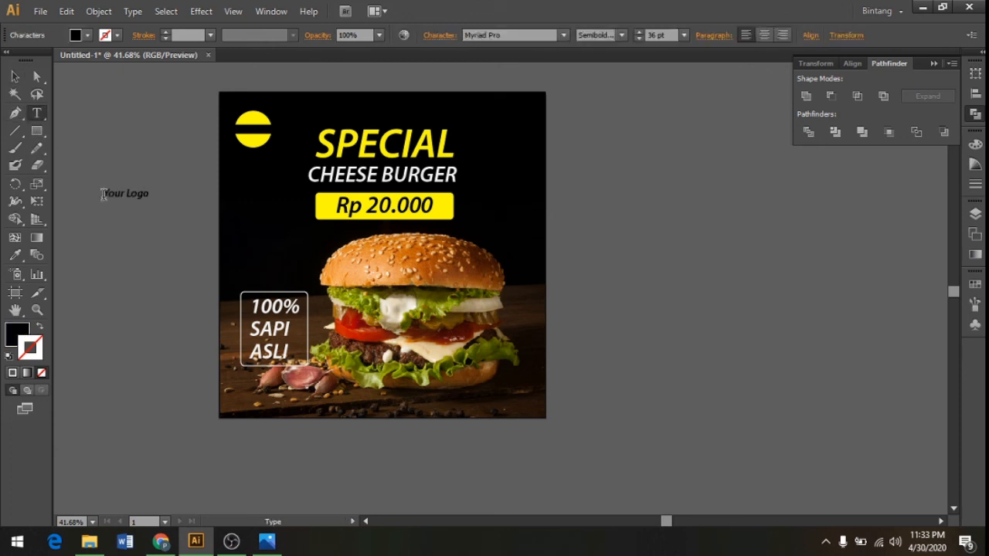
pyautogui.click(15, 77)
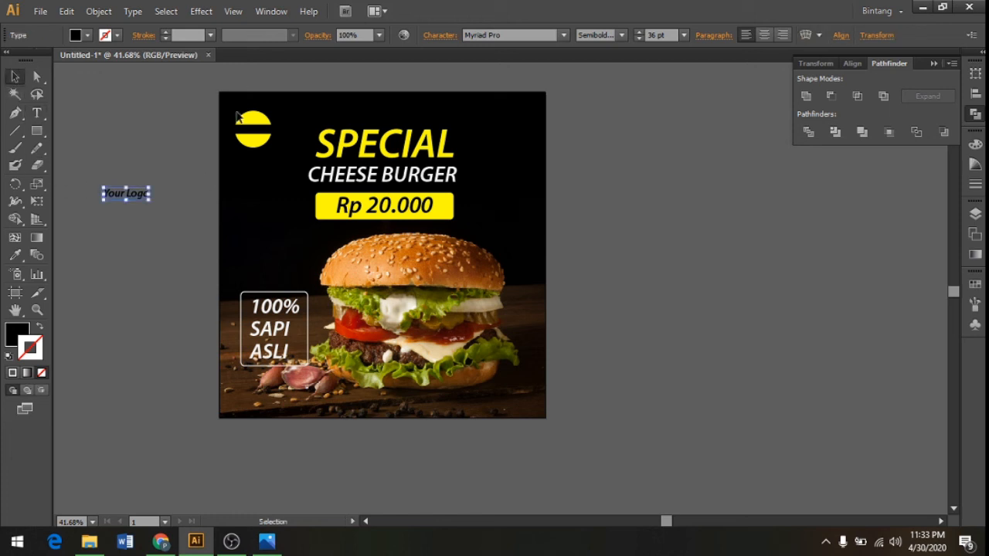
pyautogui.click(88, 35)
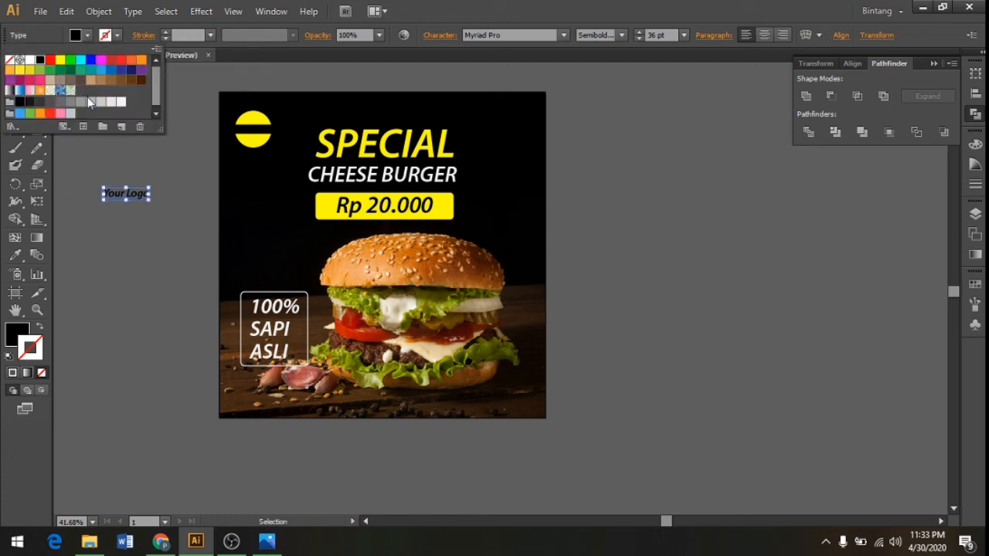
pyautogui.click(121, 103)
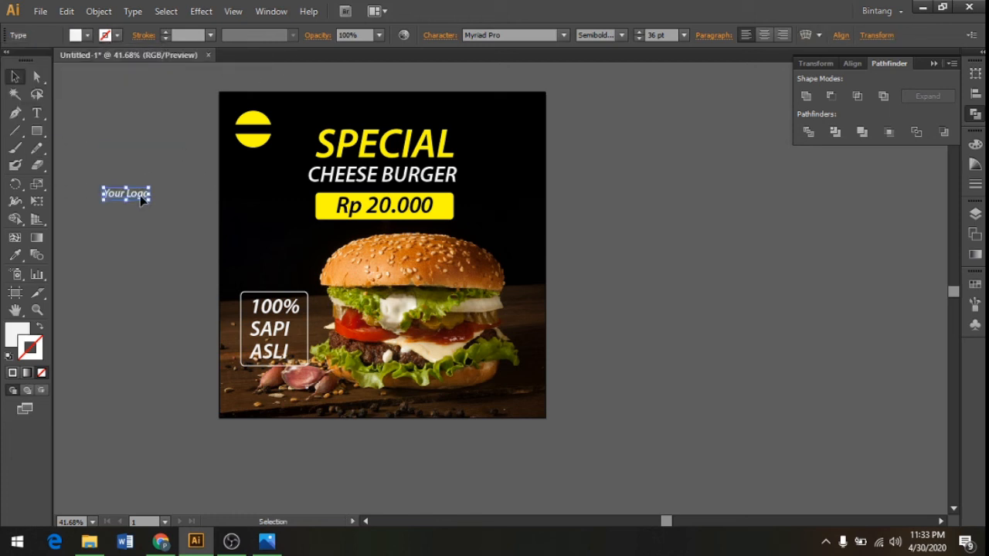
# Place the "Your Logo" text directly below the yellow emblem on the poster
pyautogui.moveTo(142, 200); pyautogui.dragTo(261, 149)
pyautogui.hotkey('ctrl', 'z')
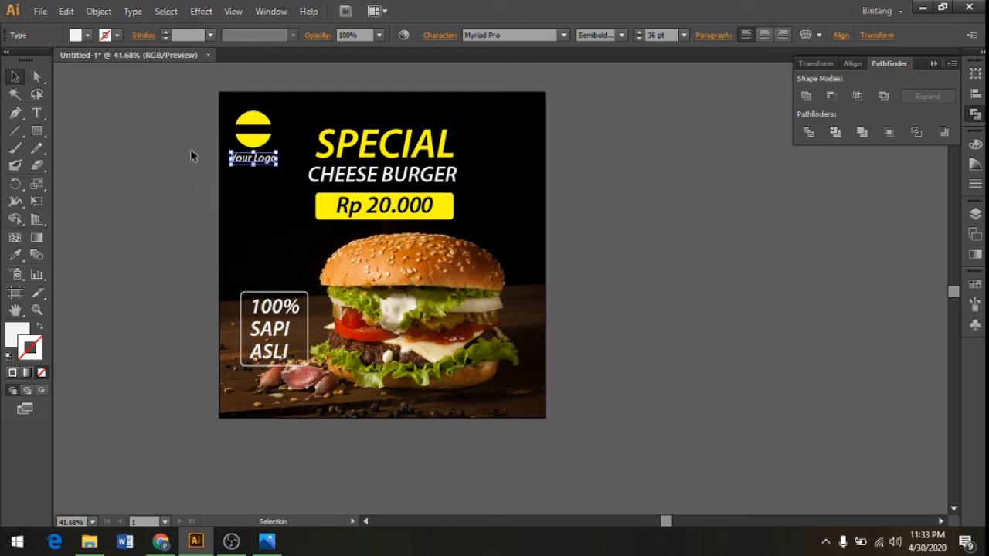
pyautogui.click(192, 155)
# Center the "Your Logo" text horizontally under the yellow emblem, using the emblem as key object
pyautogui.moveTo(261, 139); pyautogui.dragTo(259, 137)
pyautogui.keyDown('shift'); pyautogui.click(239, 164); pyautogui.keyUp('shift')
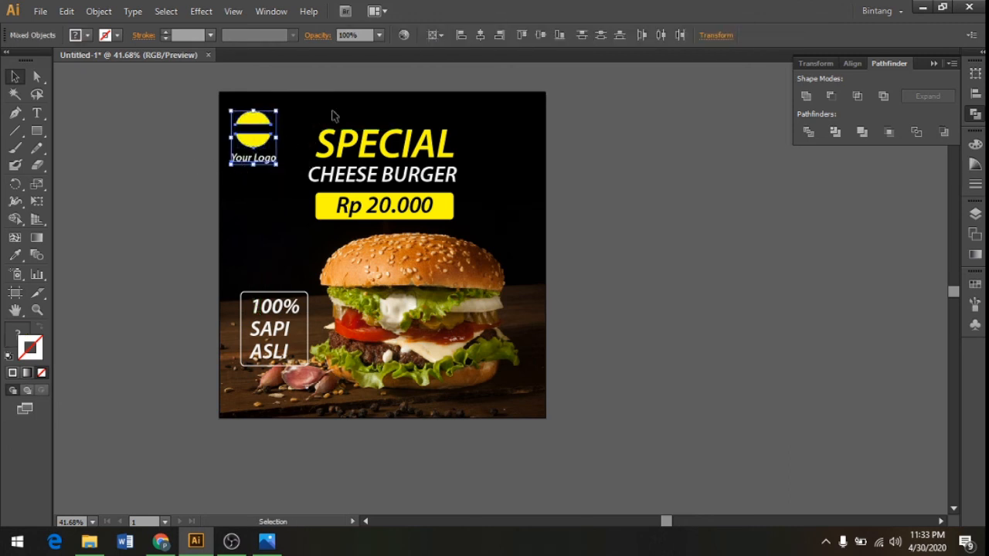
pyautogui.click(439, 41)
pyautogui.click(445, 70)
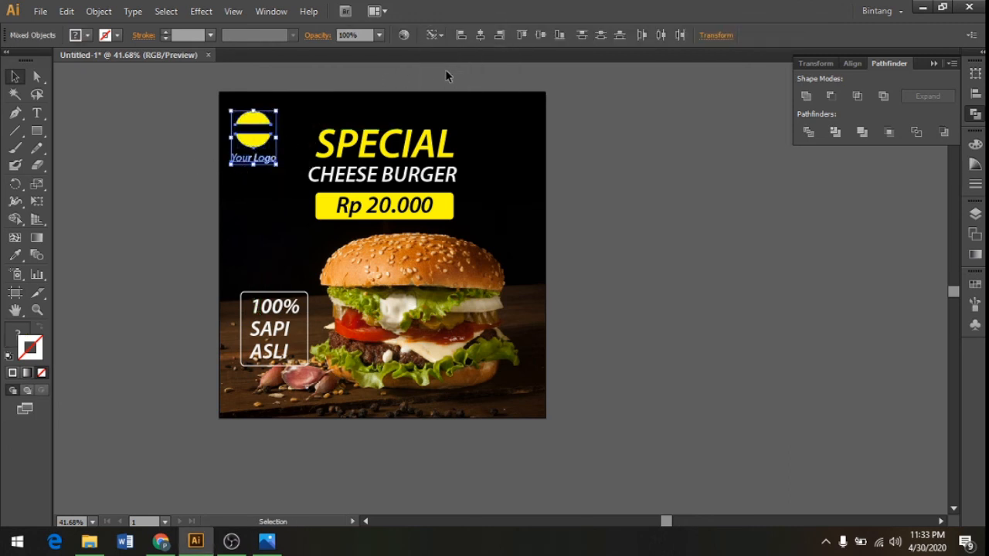
pyautogui.click(263, 139)
pyautogui.click(481, 43)
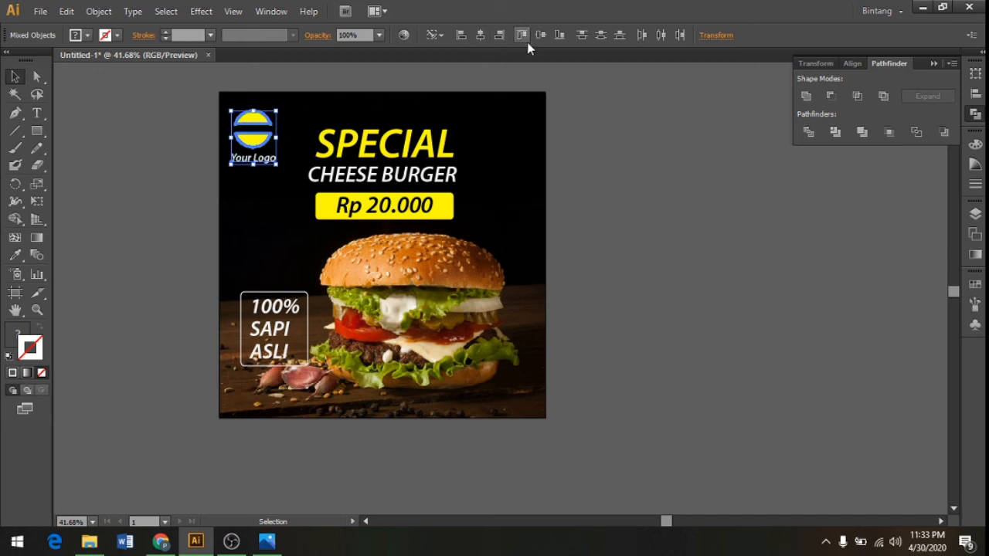
pyautogui.click(142, 177)
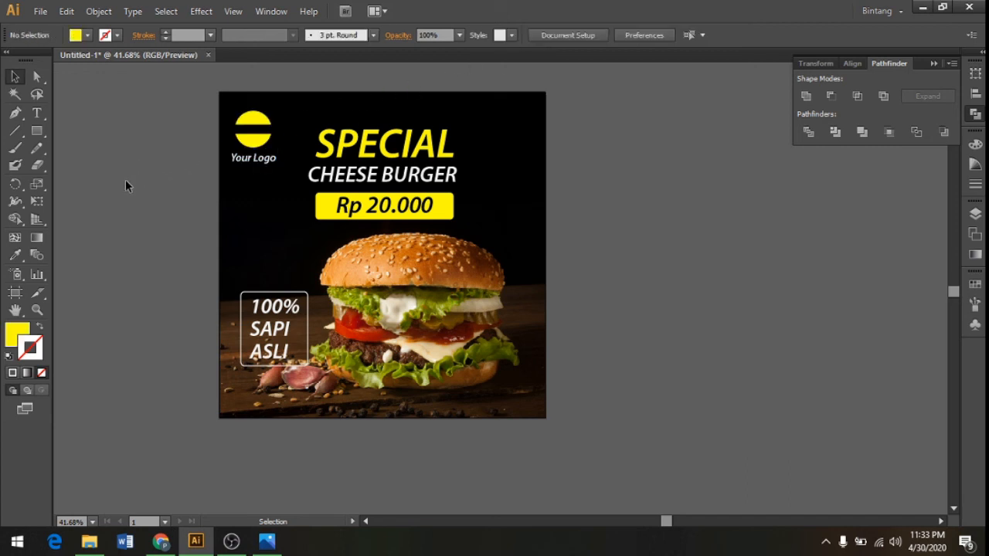
pyautogui.scroll(1, 125, 180)
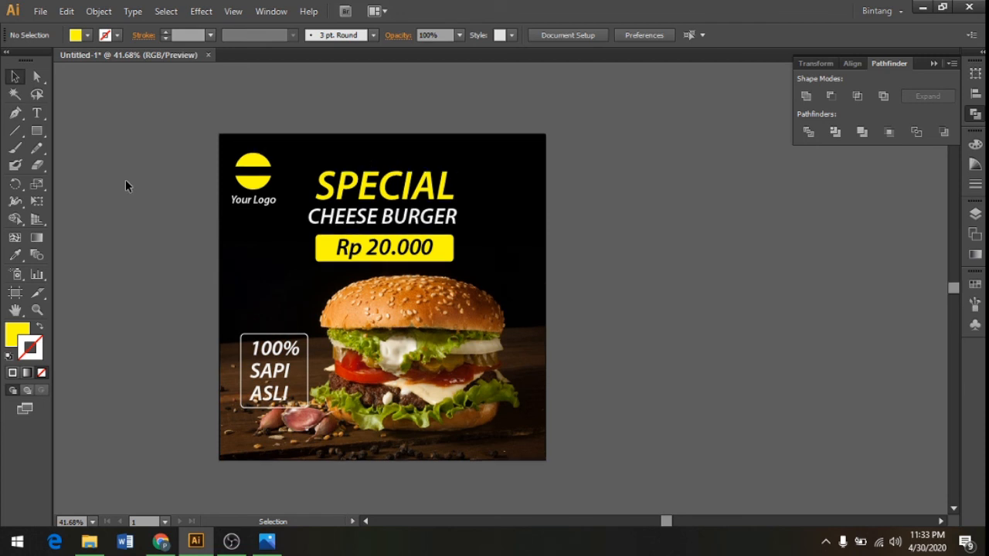